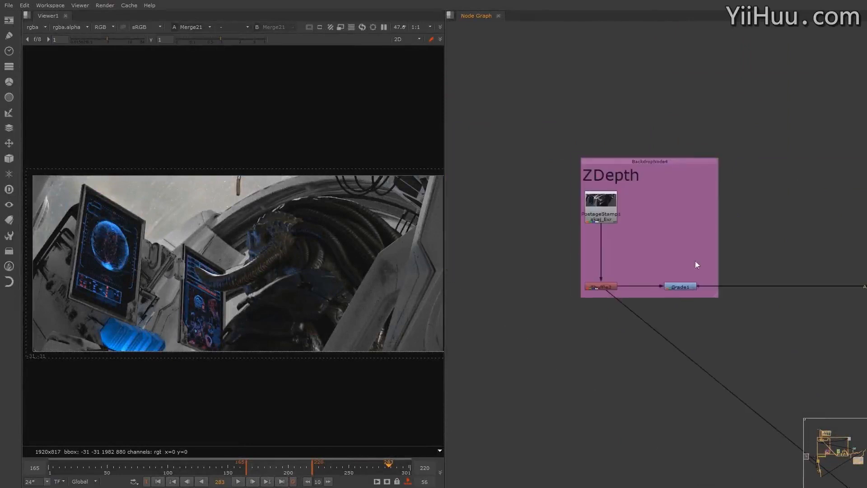
Show the depth output of the Shuffle3 node from the ZDepth backdrop in the viewer
mouse_move(306, 262)
middle_mouse_down()
mouse_move(320, 259)
mouse_move(302, 257)
middle_mouse_up()
middle_click_drag(752, 259, 704, 226)
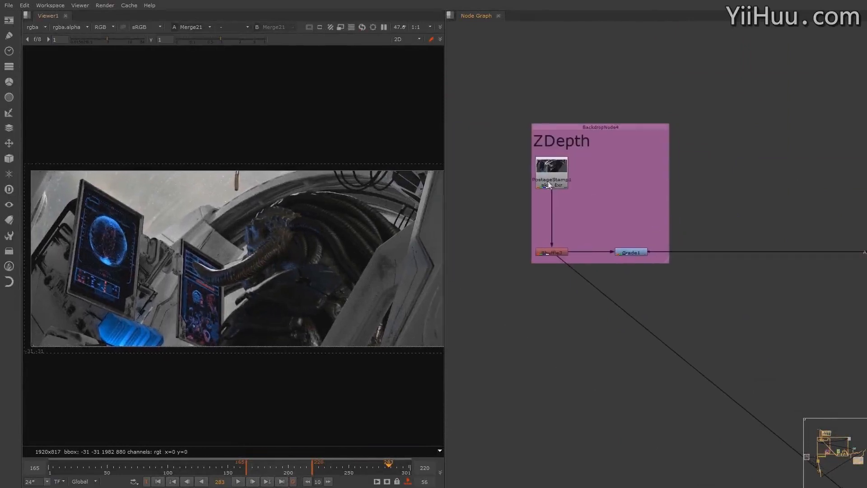
left_click(548, 184)
left_click(561, 253)
key("2")
left_click(299, 261)
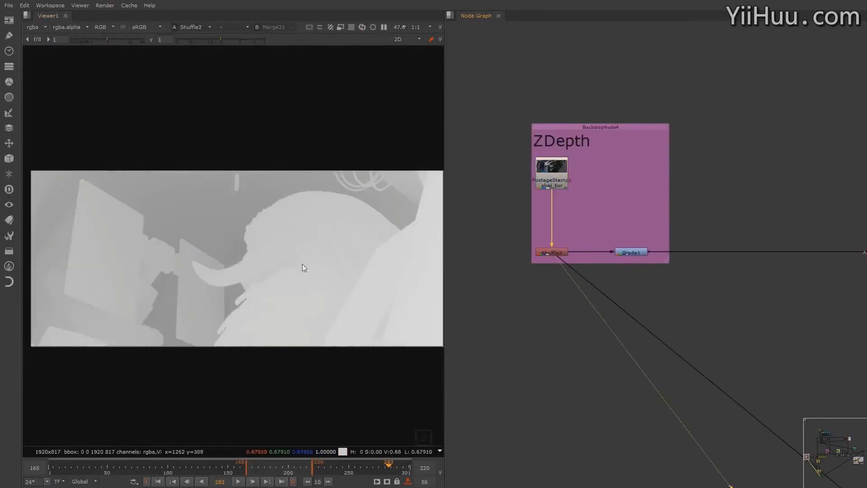
Compare the depth pass at early and late frames, sampling its darkest and brightest values at frames 46, 280, 15, 289 and 298
mouse_move(318, 269)
middle_mouse_down()
mouse_move(311, 263)
mouse_move(318, 267)
middle_mouse_up()
scroll(310, 263, "down", 1)
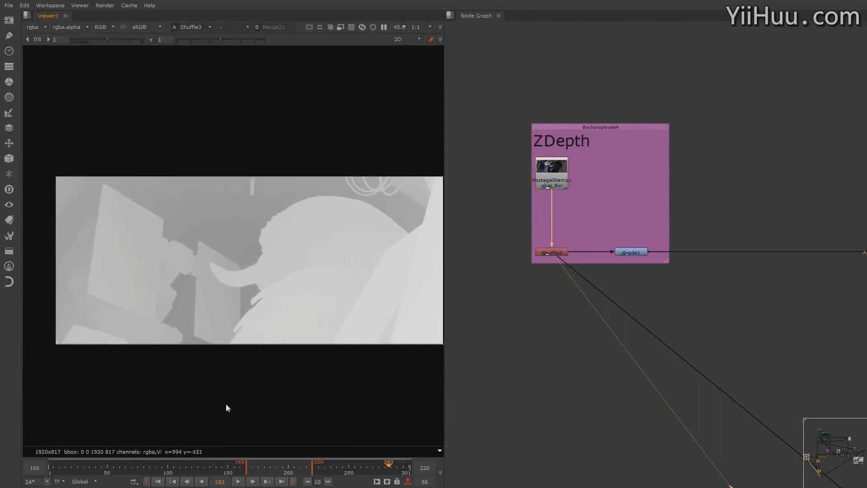
left_click(103, 472)
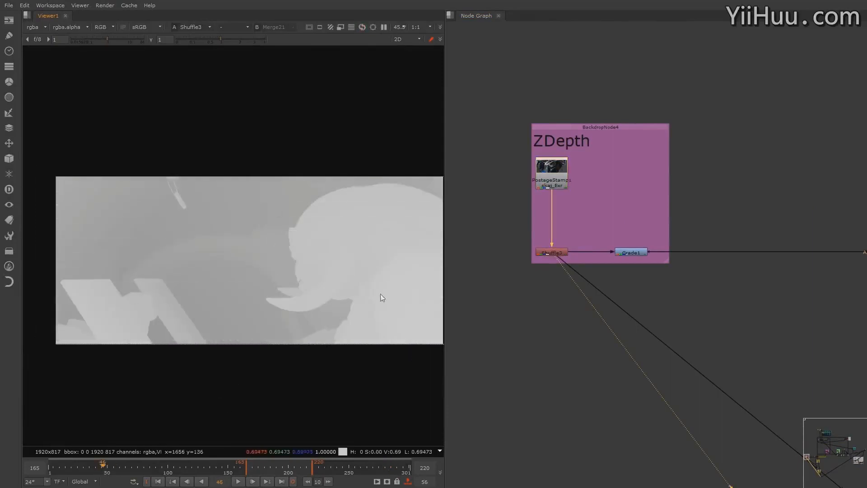
middle_click_drag(278, 292, 264, 289)
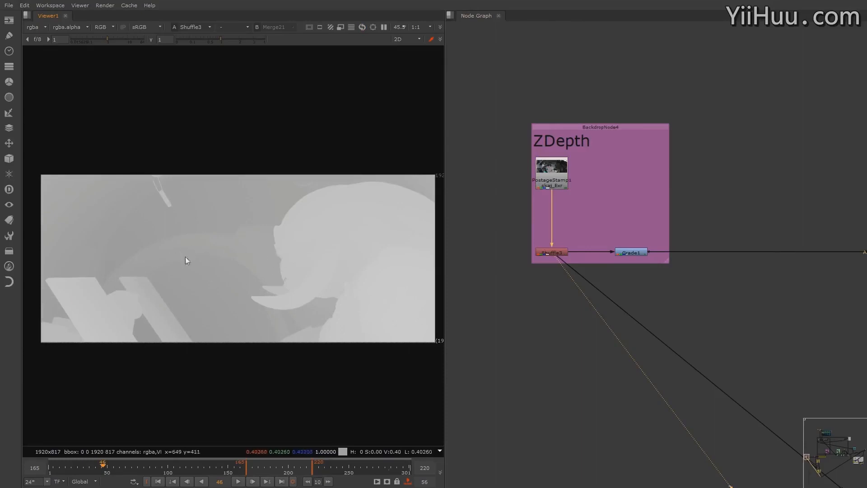
left_click(387, 469)
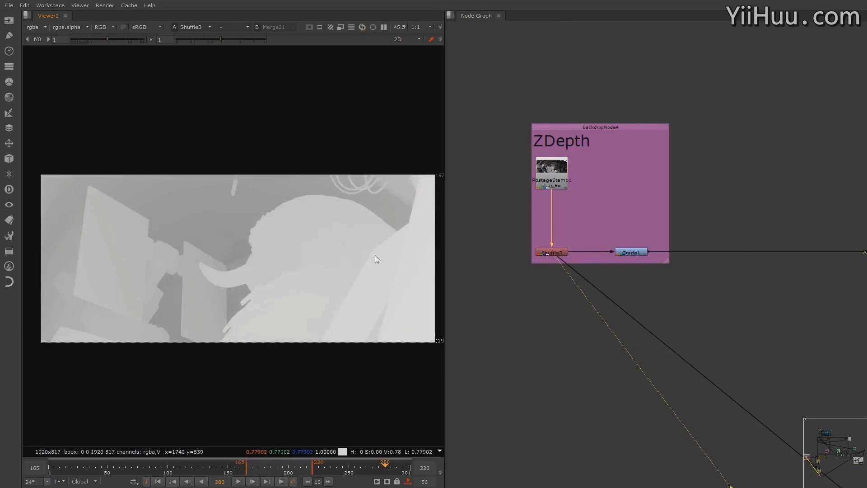
left_click(66, 465)
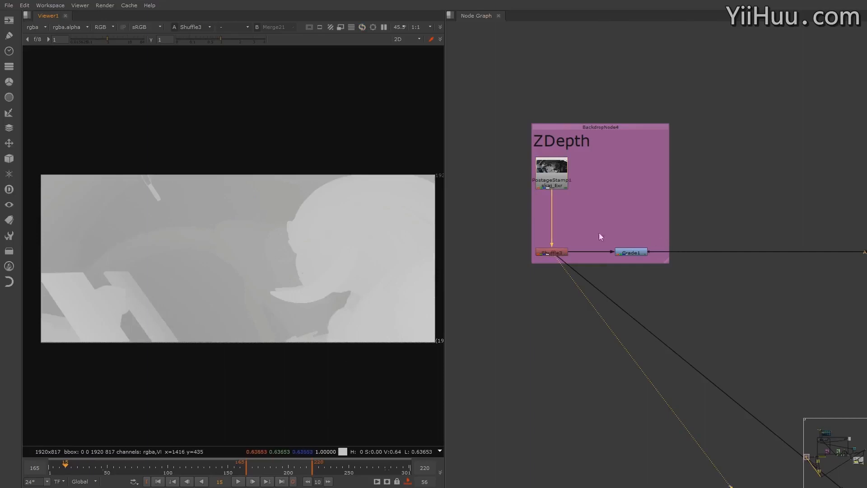
middle_click_drag(633, 252, 631, 268)
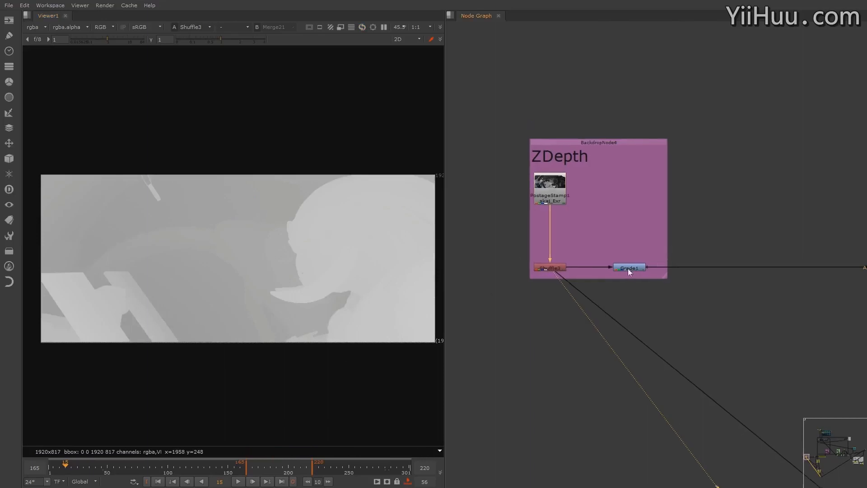
scroll(565, 242, "up", 4)
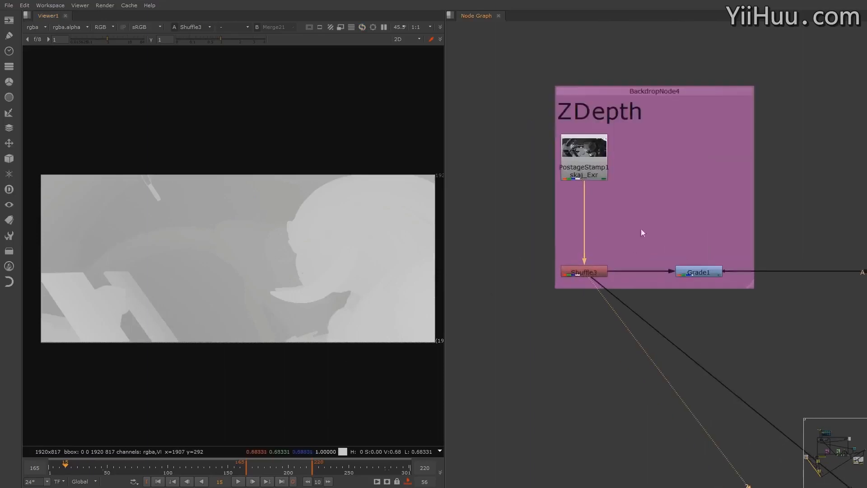
middle_click_drag(695, 246, 675, 272)
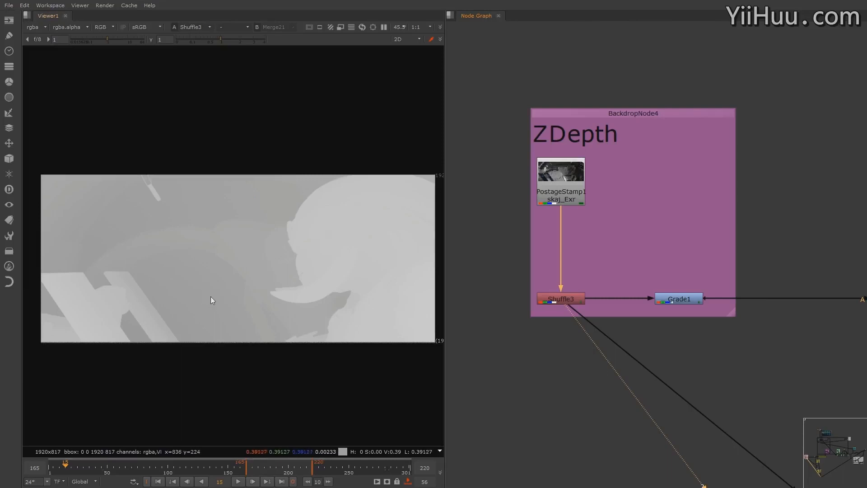
left_click(395, 465)
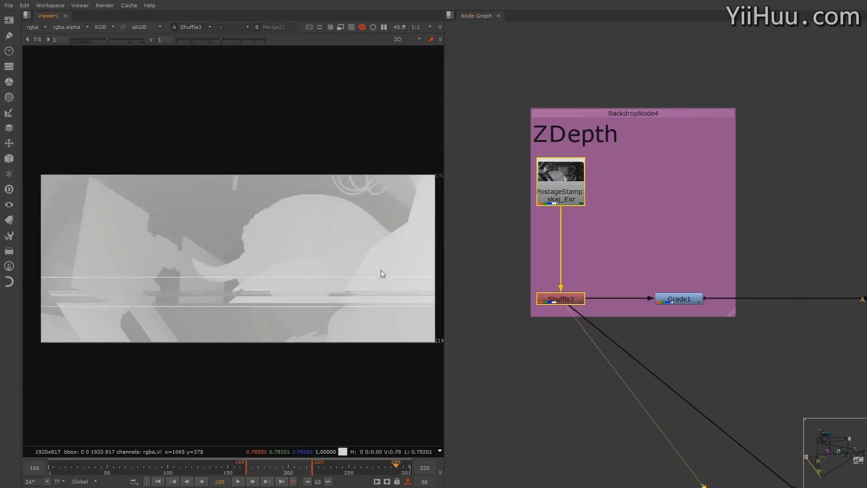
left_click(406, 465)
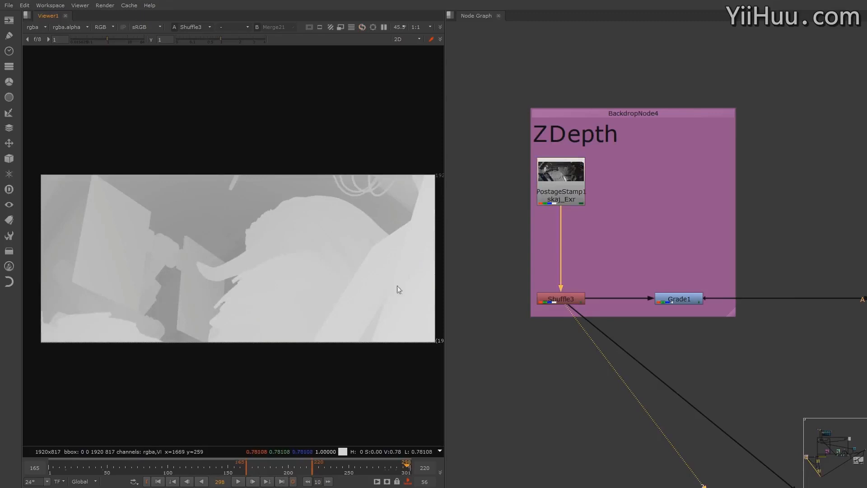
Add a new Grade node in the ZDepth backdrop and connect its input to Shuffle3
middle_click_drag(645, 280, 627, 277)
left_click(676, 251)
key("g")
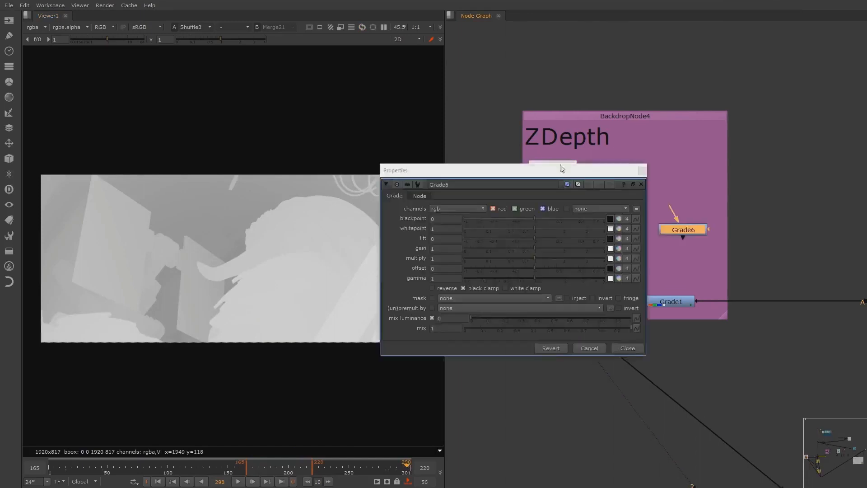
left_click_drag(561, 168, 758, 41)
middle_click_drag(591, 216, 558, 247)
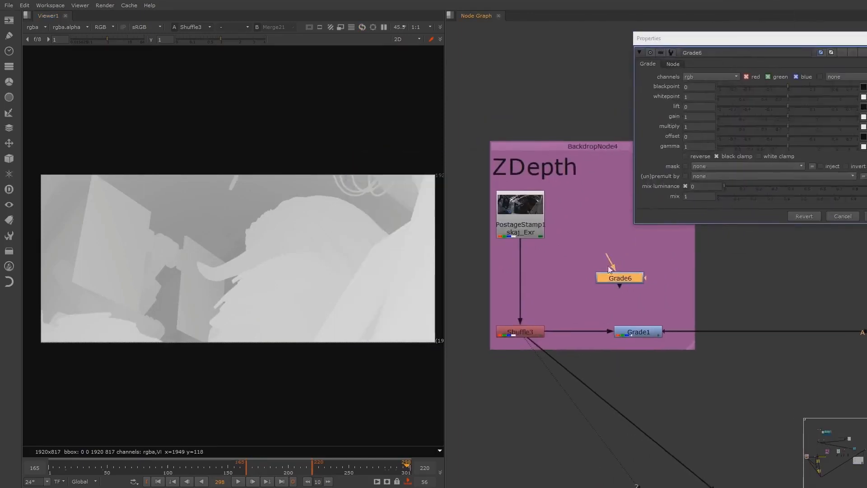
left_click_drag(609, 269, 542, 323)
left_click_drag(622, 278, 629, 272)
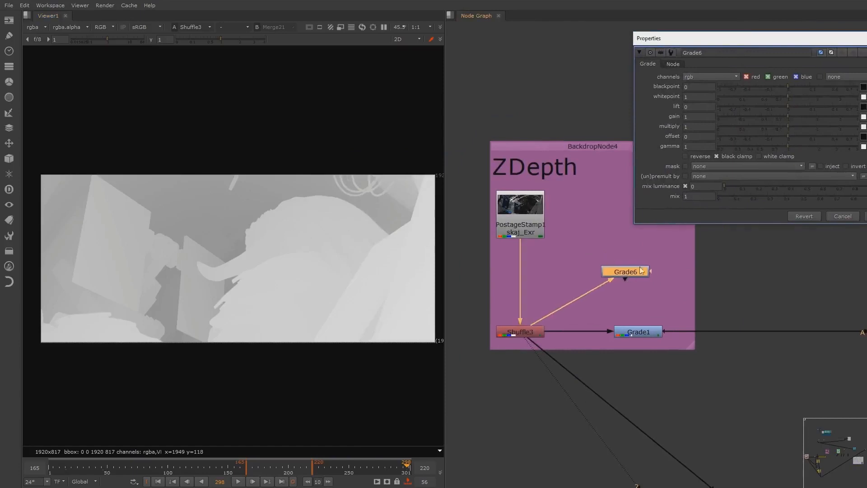
Set the new Grade node's blackpoint to 0.38 and whitepoint to 0.8, and check its output in the viewer
left_click_drag(696, 86, 672, 87)
type("0.38")
key("Return")
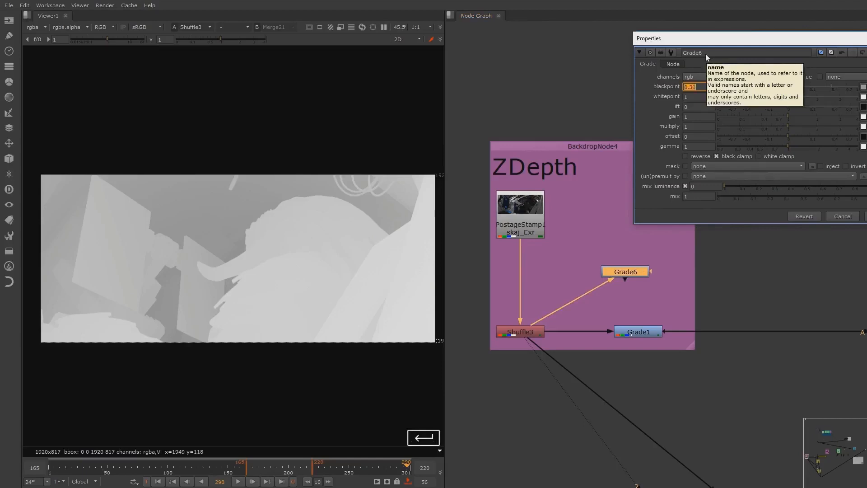
key("Tab")
type("0.8")
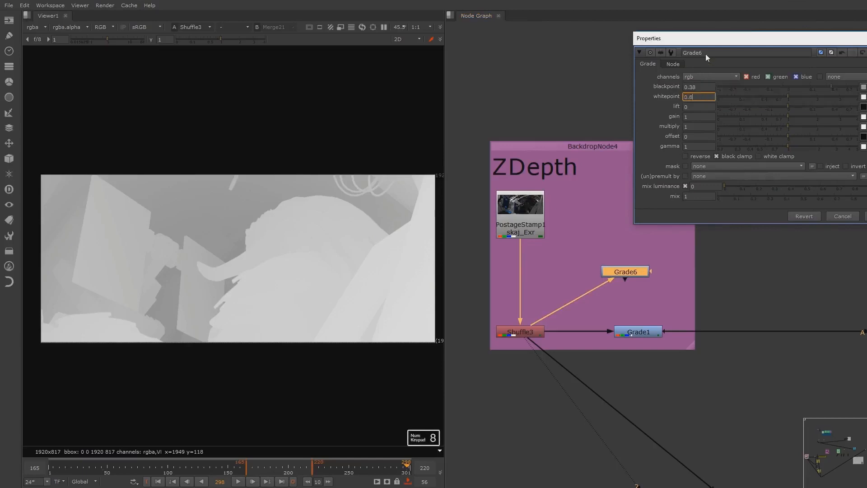
key("Return")
left_click(632, 272)
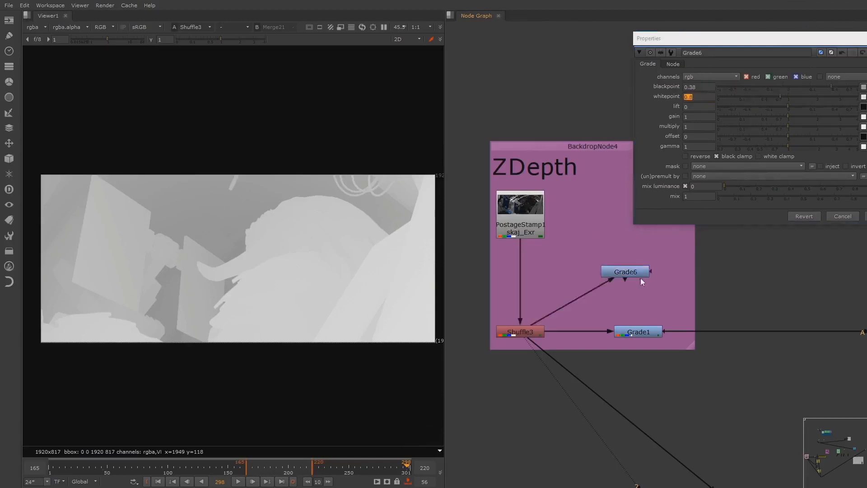
key("1")
left_click(68, 467)
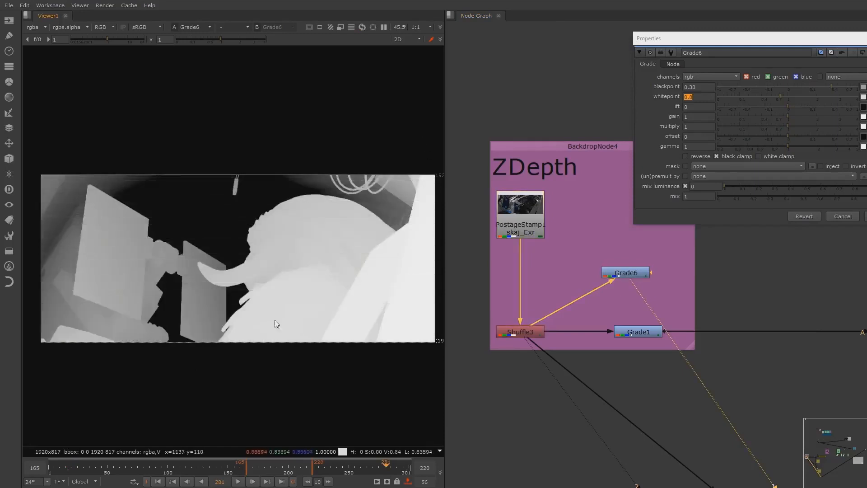
left_click(866, 217)
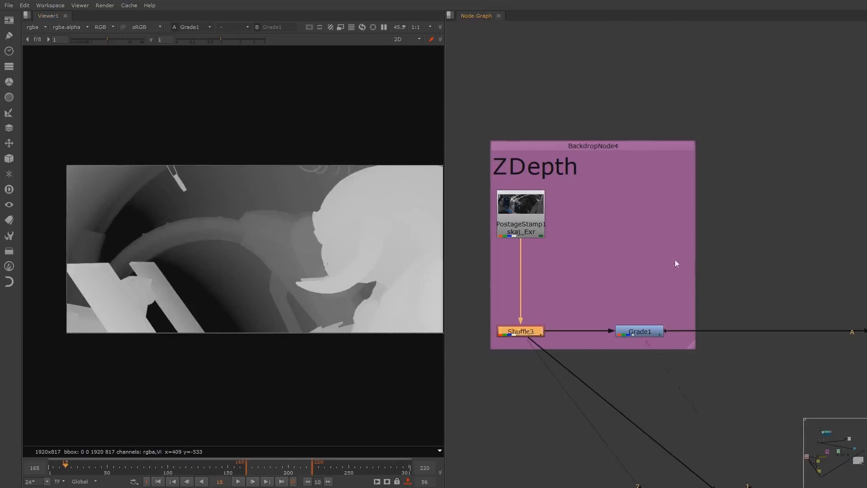
Find the Copy2 node that copies red into depth.Z and show its output in the viewer
scroll(675, 259, "down", 2)
middle_click_drag(744, 261, 657, 269)
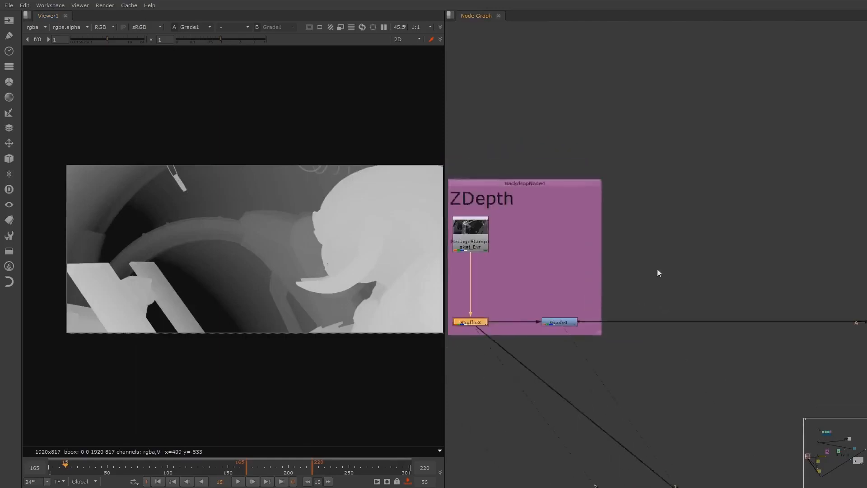
middle_click_drag(725, 272, 657, 246)
scroll(678, 248, "down", 2)
middle_click_drag(788, 265, 571, 294)
middle_click_drag(853, 300, 587, 319)
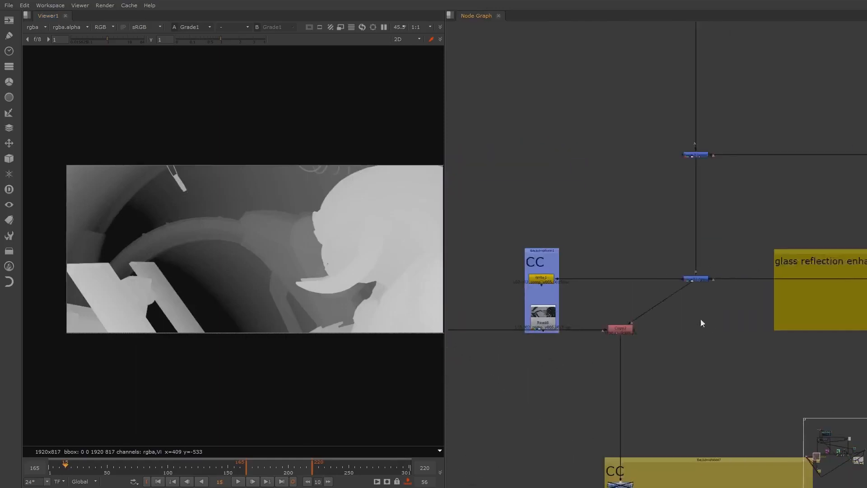
scroll(672, 334, "up", 5)
left_click(598, 297)
key("1")
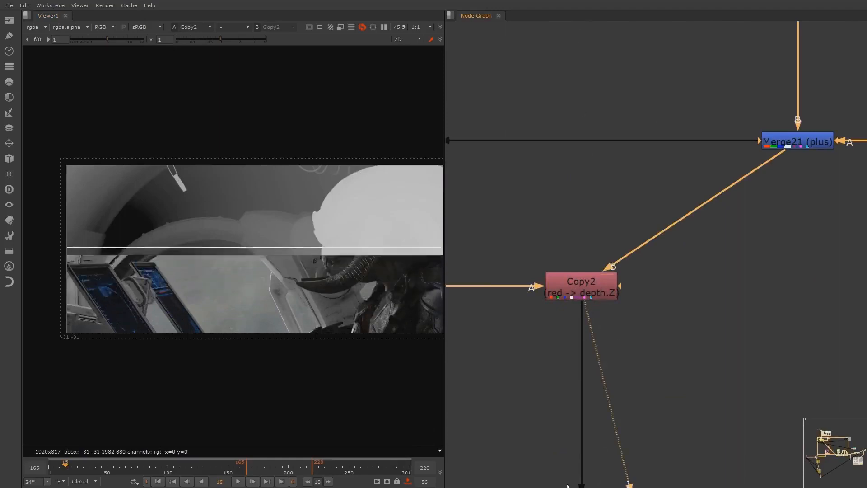
Open the properties of the ZDefocus1 node and place the window clear of the node
scroll(685, 350, "down", 5)
middle_click_drag(646, 435, 688, 231)
middle_click_drag(714, 338, 650, 158)
middle_click_drag(658, 408, 625, 272)
scroll(587, 217, "up", 5)
middle_click_drag(587, 117, 615, 212)
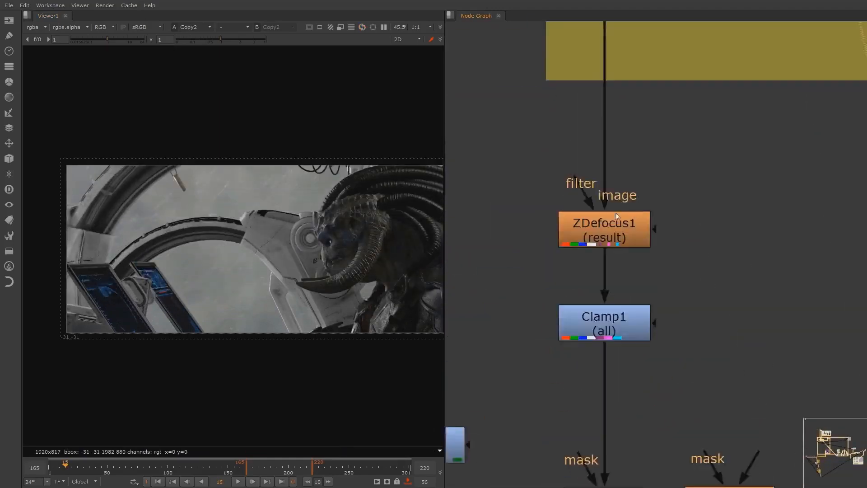
scroll(617, 219, "up", 3)
double_click(635, 243)
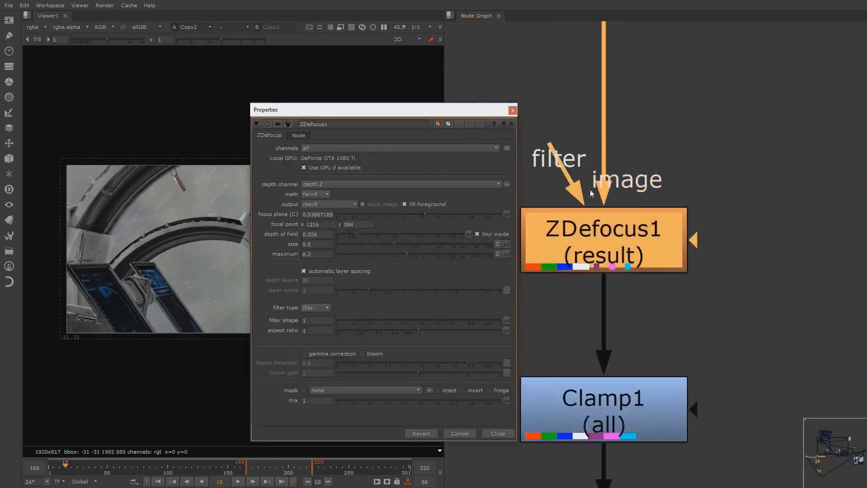
left_click_drag(362, 107, 857, 66)
scroll(652, 235, "down", 3)
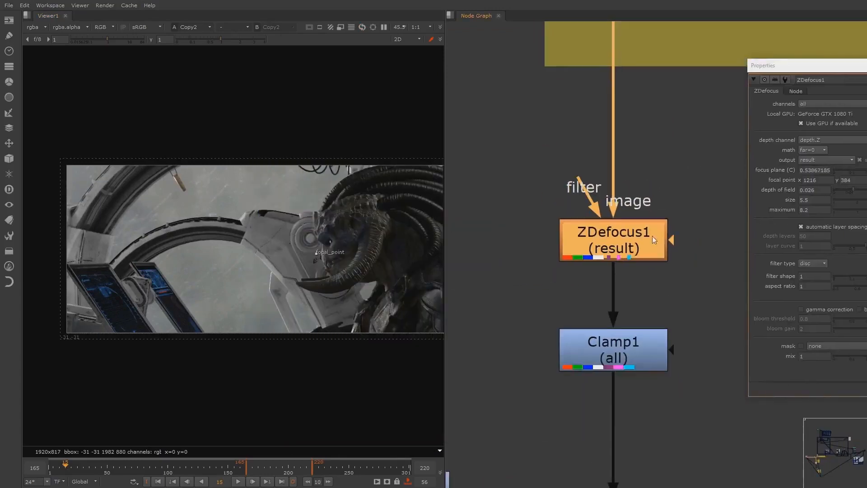
left_click_drag(803, 64, 820, 66)
Switch the ZDefocus1 output to layer setup and show the node in the viewer
left_click(826, 162)
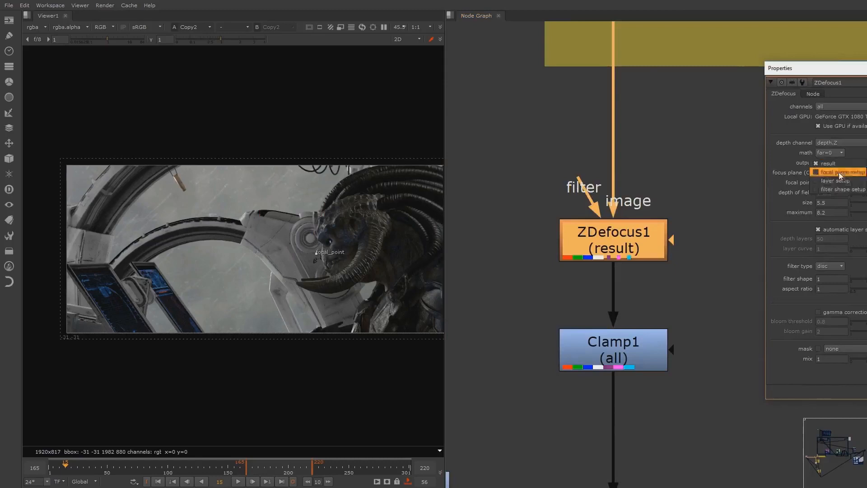
left_click(826, 180)
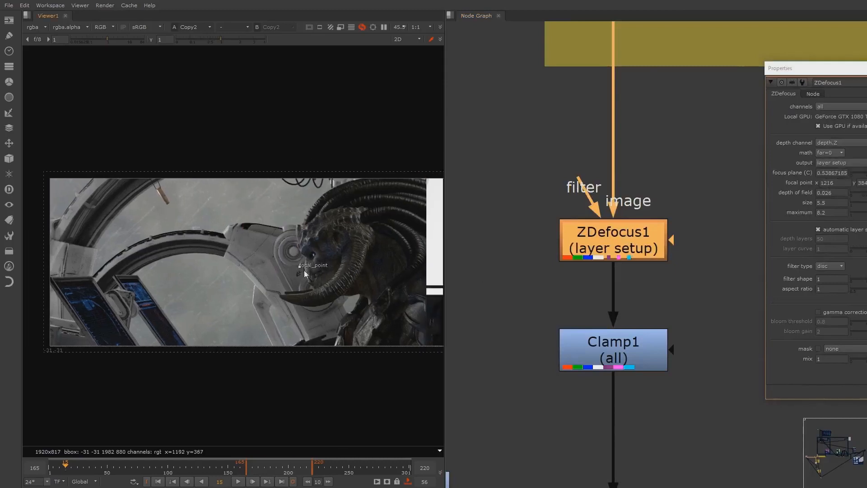
key("1")
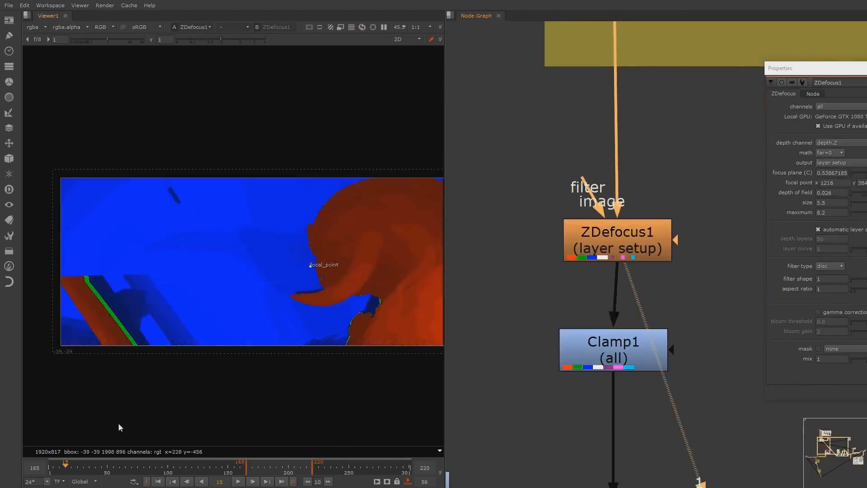
Move the ZDefocus1 focal point onto the front of the creature's face, at about x 1258, y 400
left_click_drag(311, 267, 319, 263)
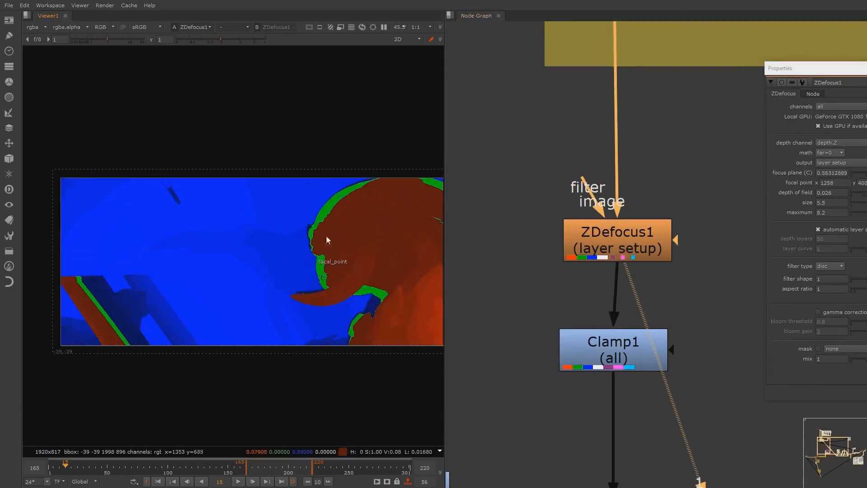
middle_click_drag(350, 197, 337, 204)
scroll(314, 244, "down", 1)
middle_click_drag(314, 244, 291, 238)
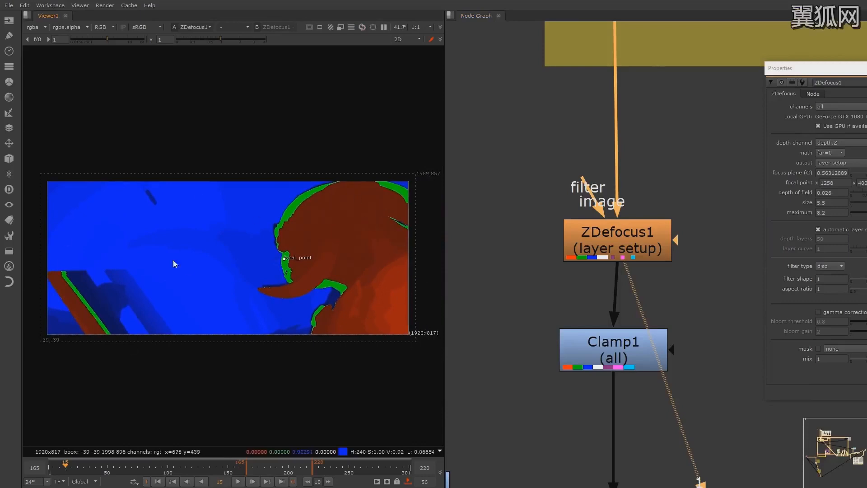
Switch the ZDefocus1 output back to result and view the defocused image
left_click(847, 167)
left_click(844, 148)
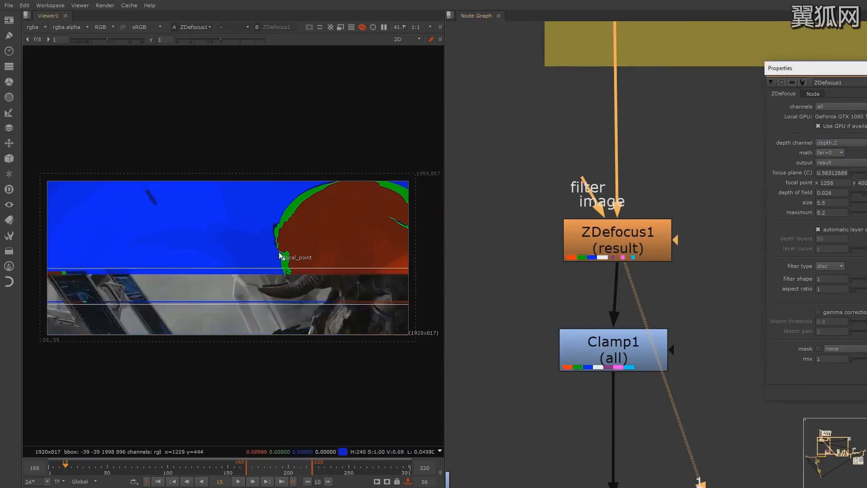
left_click(615, 231)
key("1")
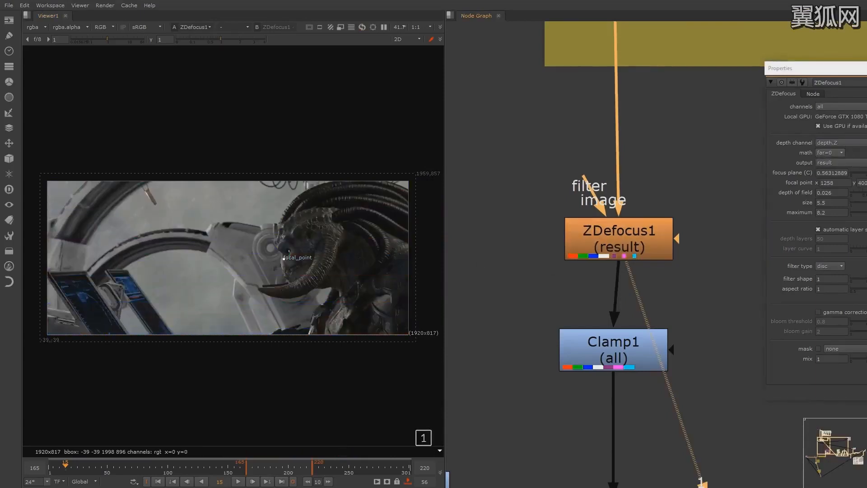
Set the ZDefocus1 size and maximum to 11 and inspect the blur up close
double_click(839, 204)
type("8.4")
key("Return")
left_click_drag(863, 212, 866, 212)
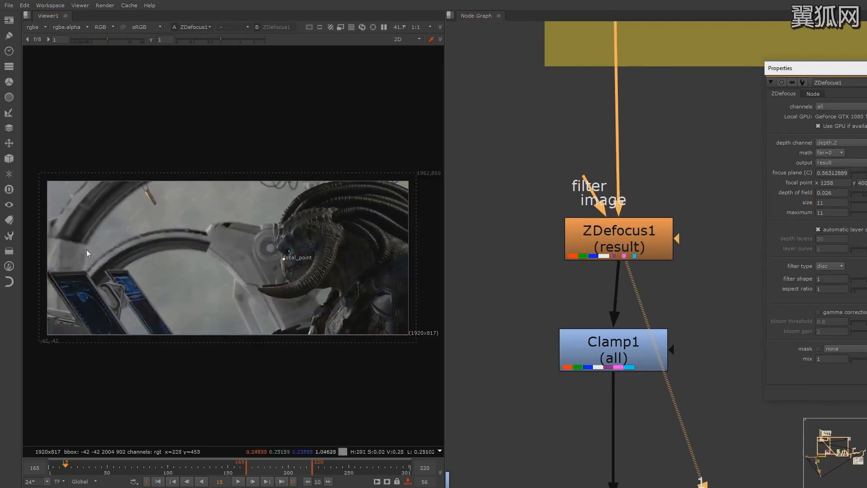
scroll(90, 251, "up", 3)
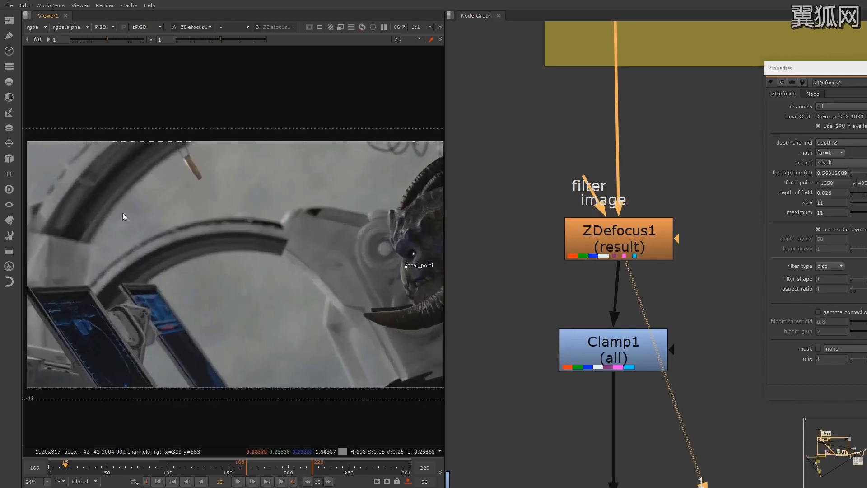
scroll(161, 256, "up", 1)
scroll(324, 300, "up", 1)
scroll(368, 277, "up", 3)
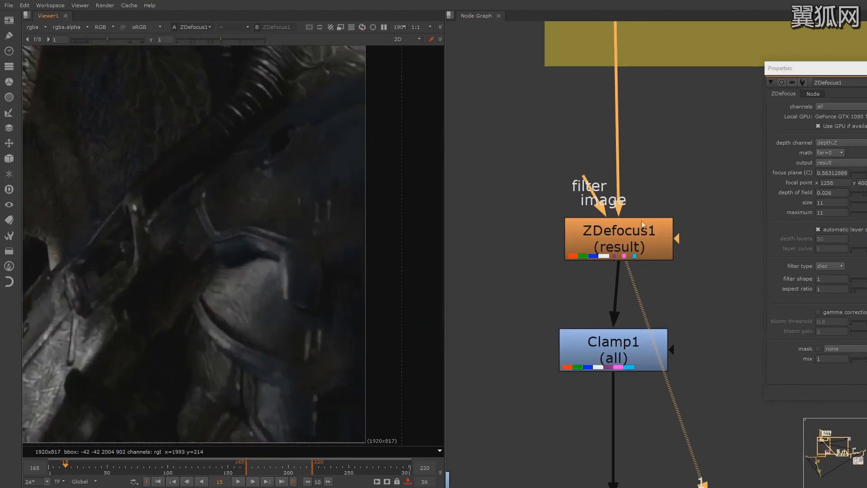
Toggle ZDefocus1 off and on to compare the image with and without the blur
left_click(636, 242)
key("d")
key("d")
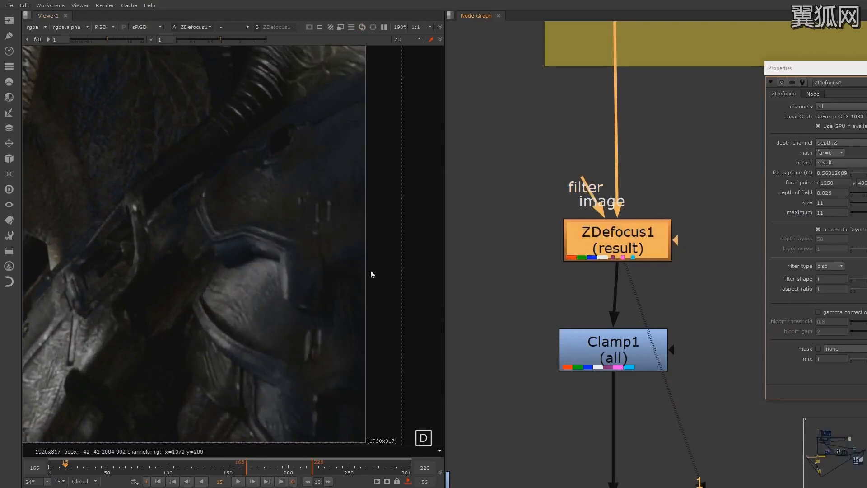
scroll(246, 233, "down", 5)
scroll(245, 234, "down", 1)
middle_click_drag(222, 225, 304, 256)
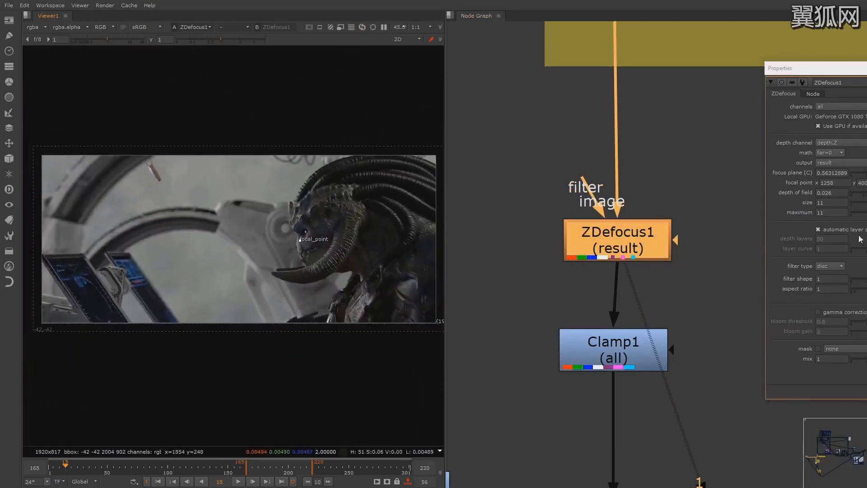
Reduce the ZDefocus1 size to 4.2 and maximum to 5.2, and check the softer blur around the creature
left_click(865, 173)
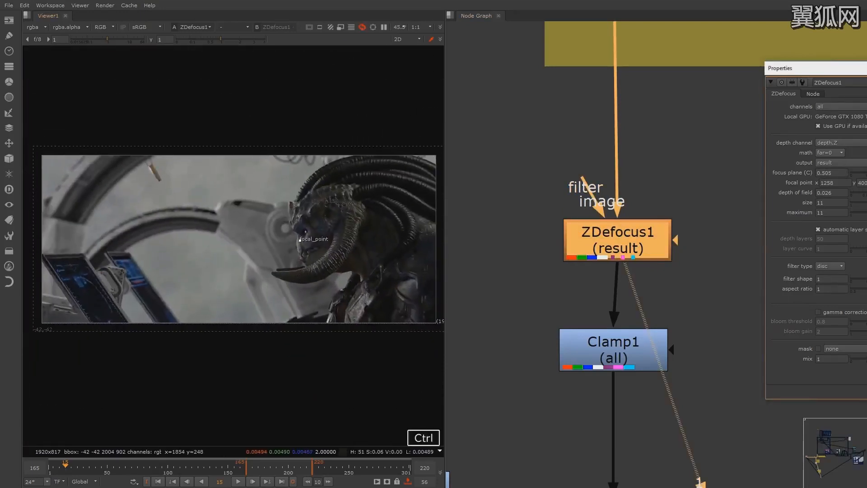
key("ctrl+z")
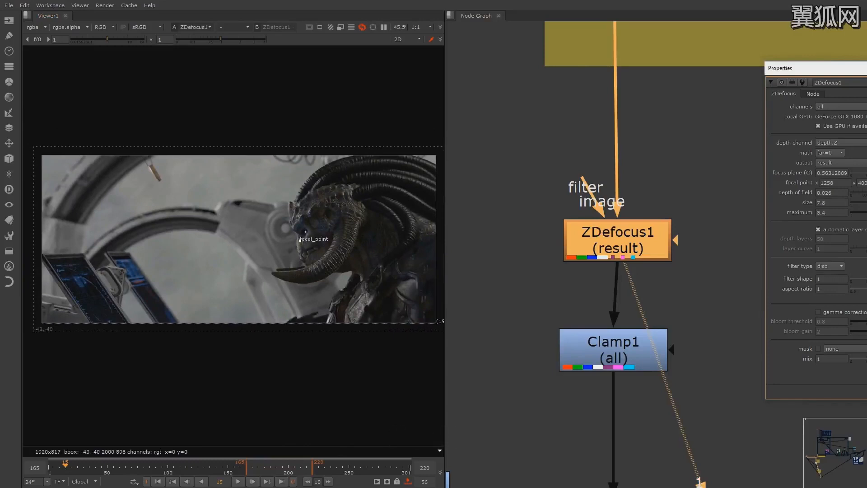
left_click_drag(865, 68, 826, 59)
middle_click_drag(550, 270, 521, 273)
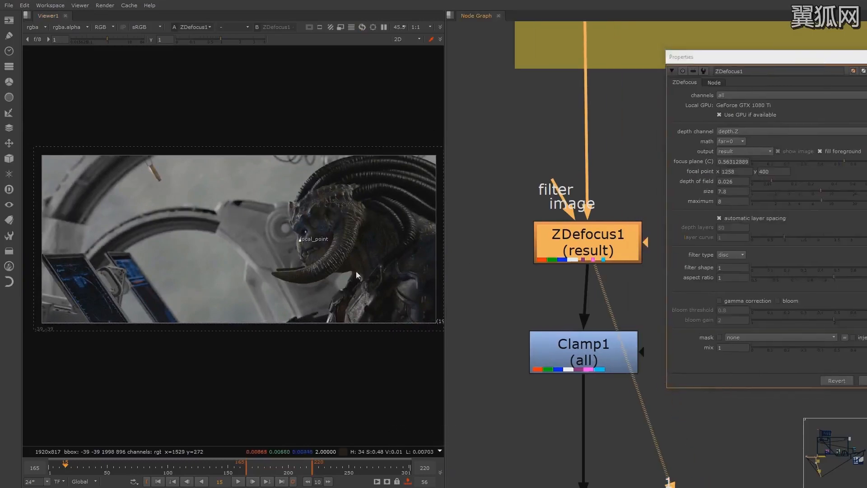
left_click(815, 193)
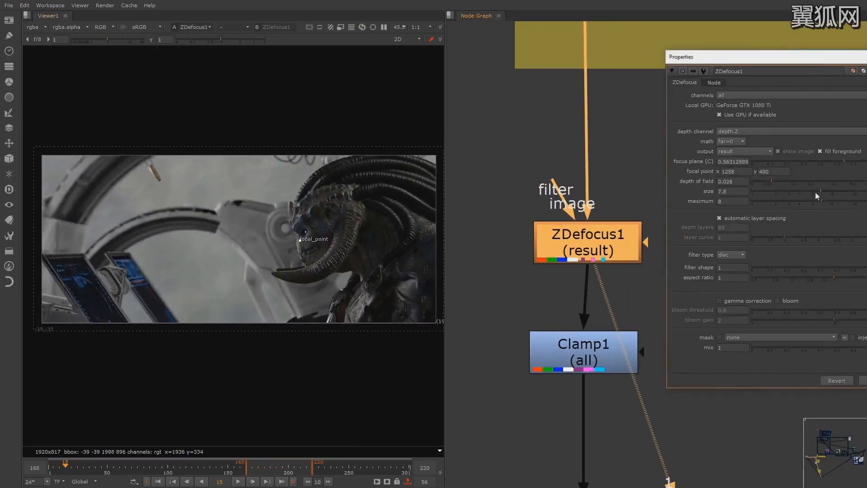
left_click_drag(821, 200, 806, 204)
middle_click_drag(473, 201, 491, 201)
mouse_move(95, 205)
middle_mouse_down()
mouse_move(203, 205)
mouse_move(102, 193)
middle_mouse_up()
scroll(221, 197, "up", 4)
scroll(223, 196, "up", 1)
scroll(237, 193, "down", 3)
scroll(277, 242, "up", 1)
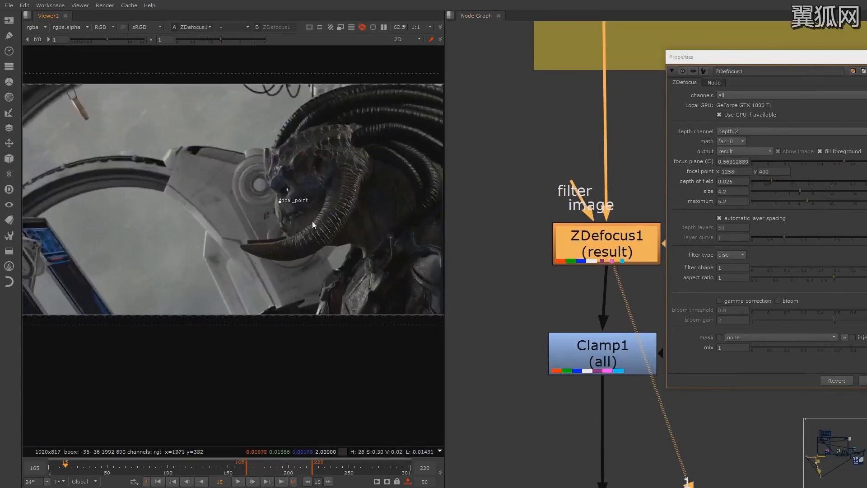
scroll(312, 222, "down", 1)
Delete the unconnected expoglow3 node beside expoglow1
middle_click_drag(526, 178, 492, 72)
left_click(582, 248)
left_click_drag(788, 58, 866, 48)
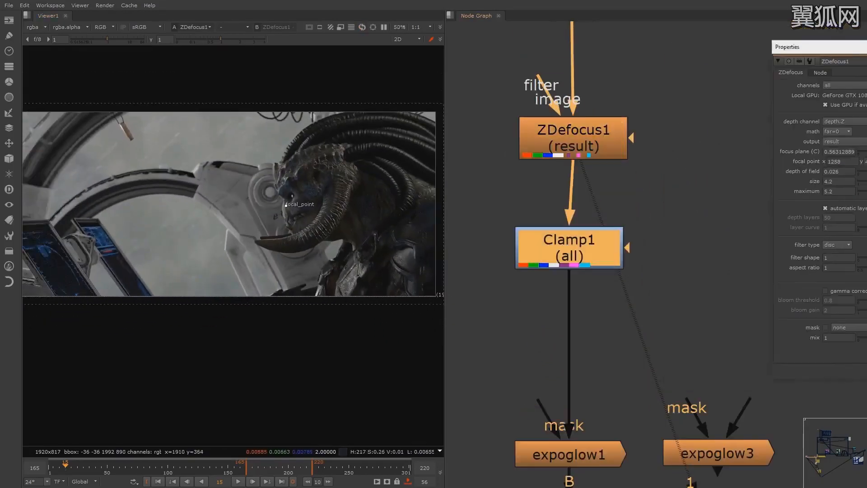
middle_click_drag(676, 327, 674, 192)
scroll(674, 192, "down", 2)
left_click(619, 278)
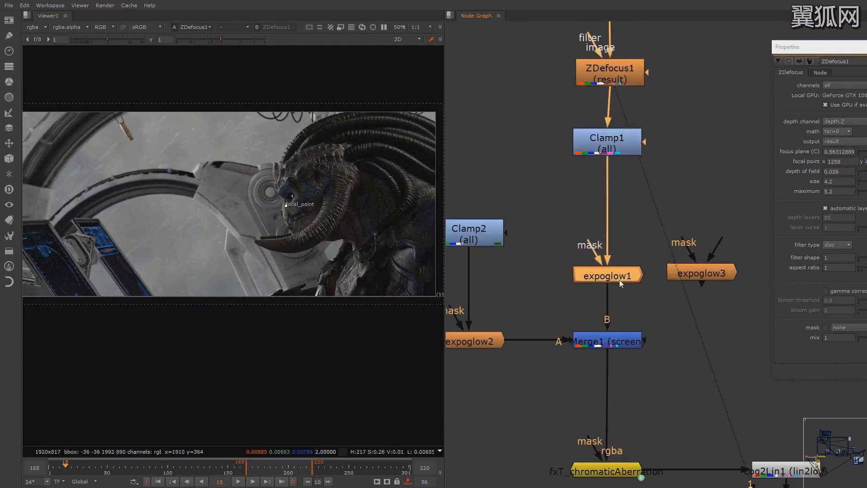
left_click(697, 276)
key("Delete")
Move the Clamp1 node down so it lines up directly beneath ZDefocus1
middle_click_drag(620, 278, 625, 316)
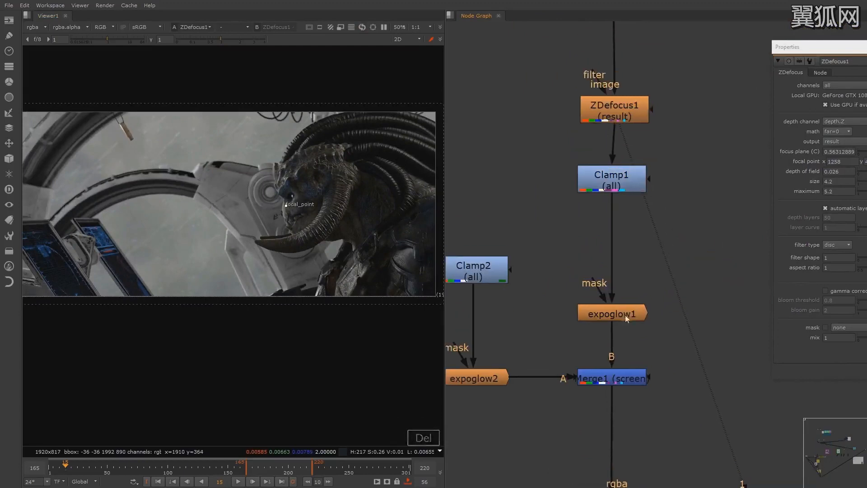
left_click_drag(612, 179, 614, 203)
left_click(710, 203)
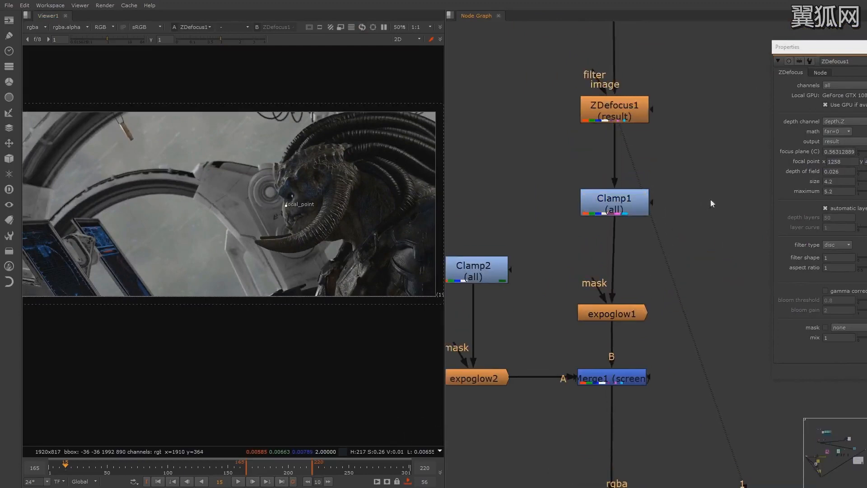
left_click(635, 305)
Open the Clamp1 properties and show the node's output in the viewer
double_click(630, 207)
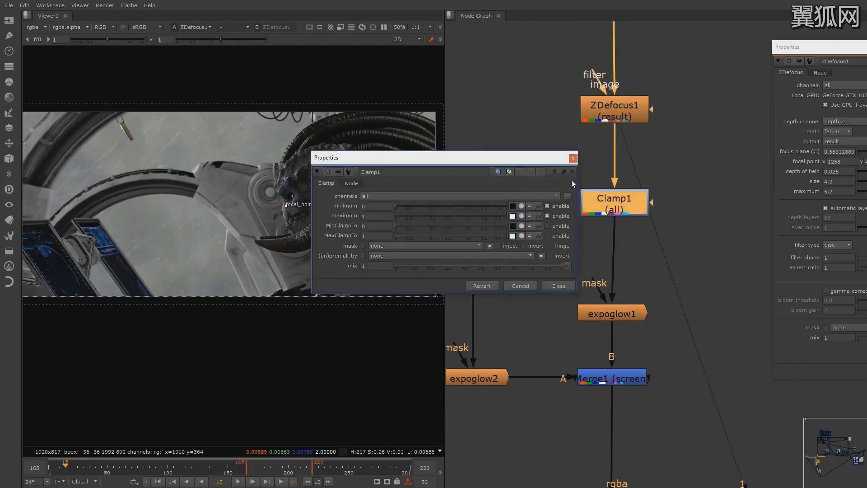
left_click(624, 205)
key("1")
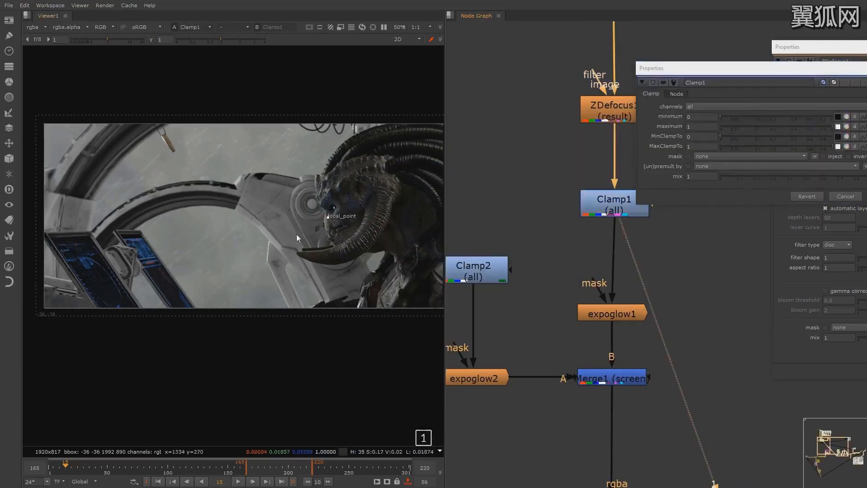
scroll(279, 217, "down", 2)
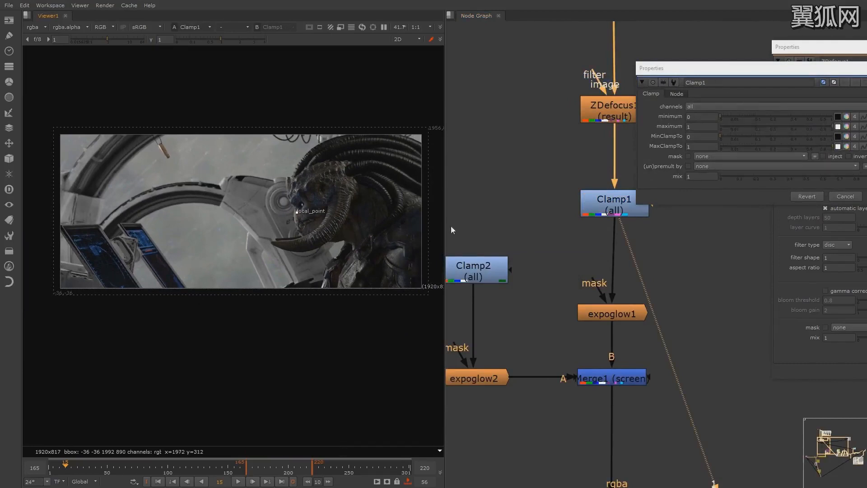
middle_click_drag(253, 245, 235, 269)
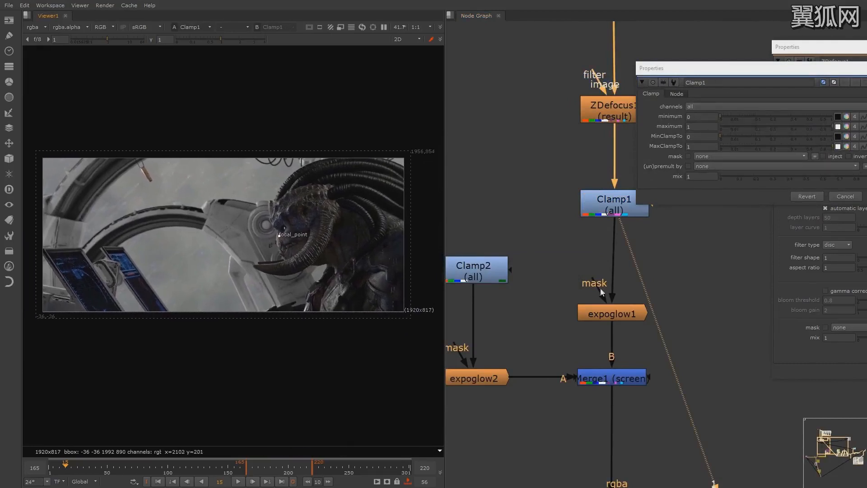
Open the expoglow1 properties and show the glow node's output in the viewer
left_click(613, 202)
double_click(622, 316)
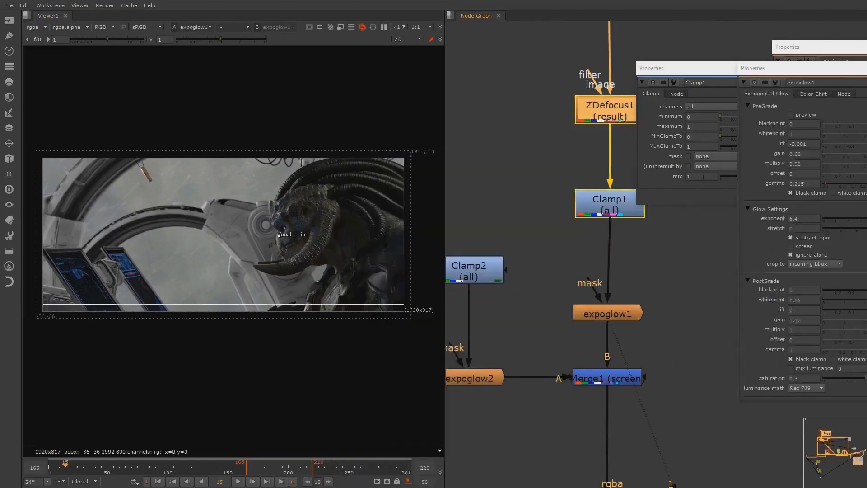
left_click_drag(844, 72, 785, 71)
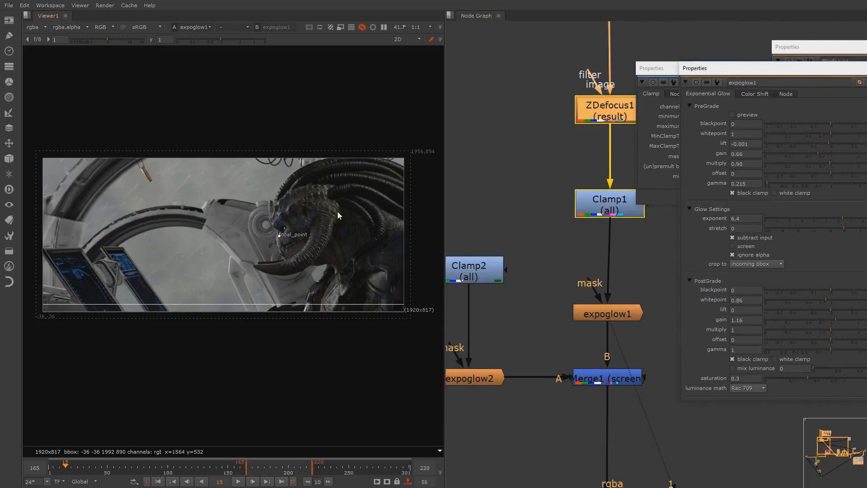
left_click(546, 196)
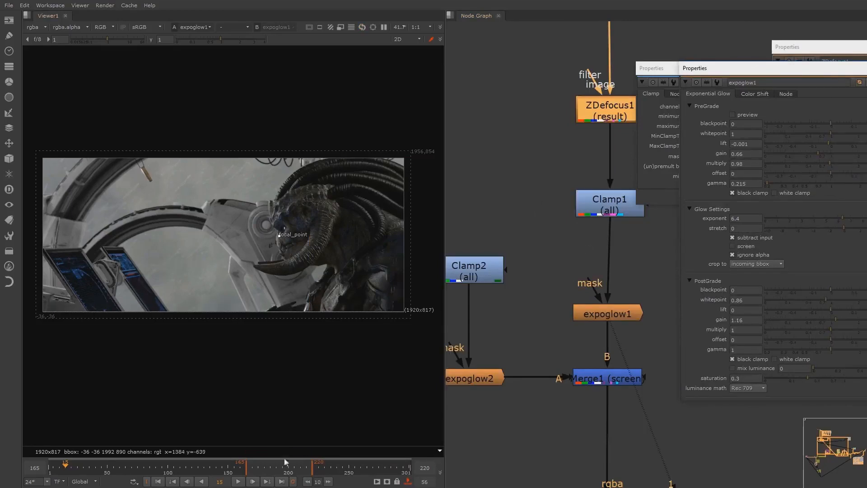
Go to frame 286 and inspect the expoglow1 result close up around the creature's horn and the monitors
left_click(335, 471)
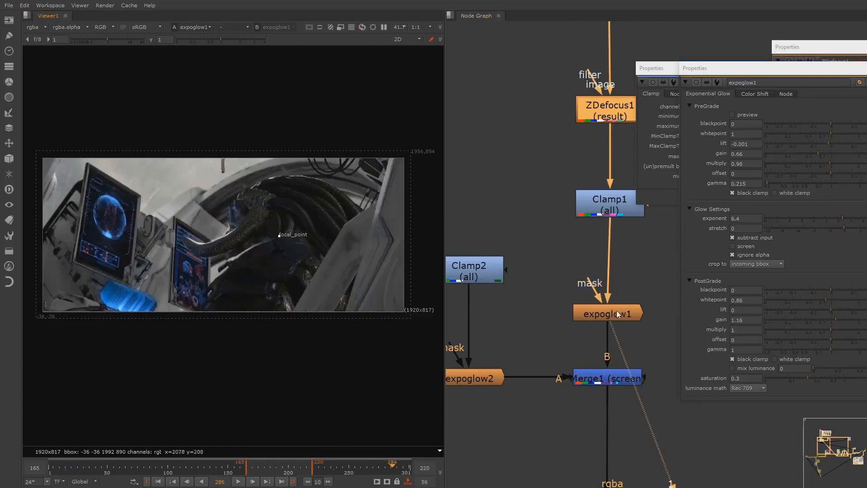
scroll(602, 318, "up", 5)
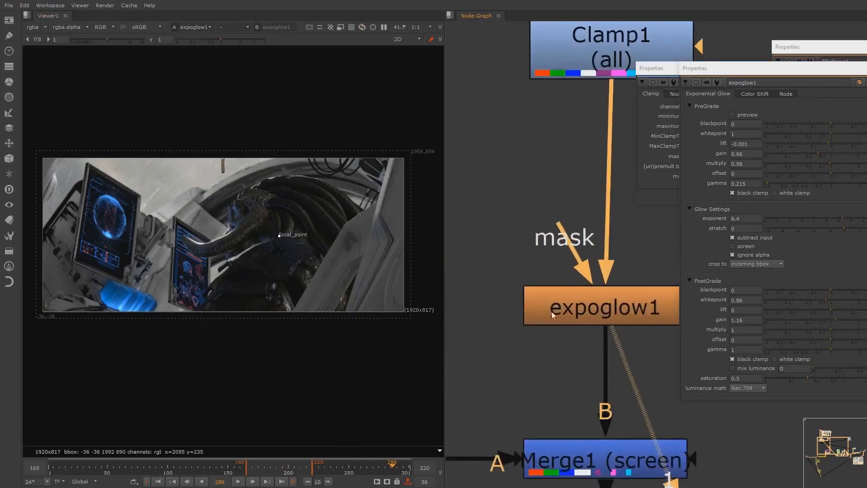
middle_click_drag(637, 313, 611, 273)
middle_click_drag(626, 317, 599, 247)
scroll(398, 251, "up", 6)
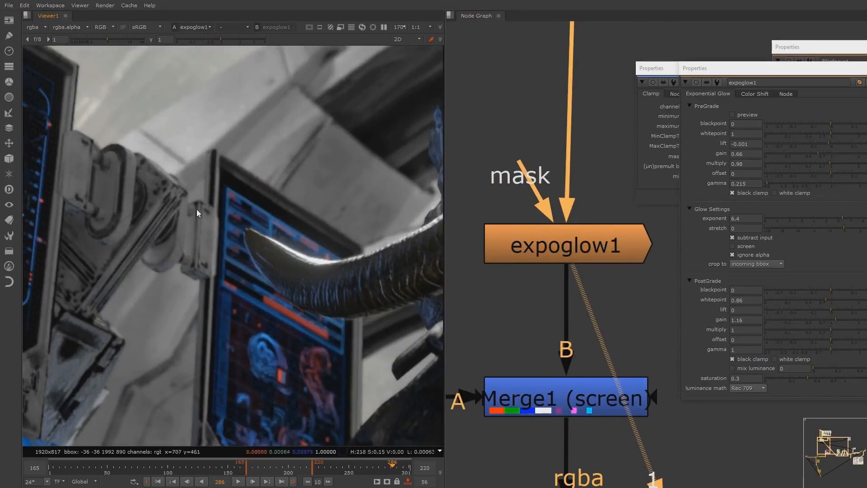
Toggle expoglow1 off and on repeatedly to compare the glow on the horn and the monitors
scroll(197, 209, "down", 4)
key("d")
key("d")
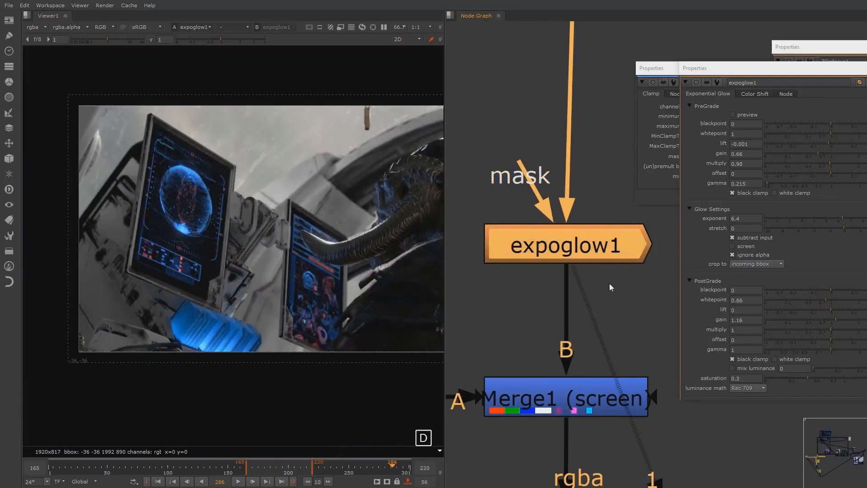
key("d")
key("d")
key("d")
key("d")
middle_click_drag(333, 213, 310, 219)
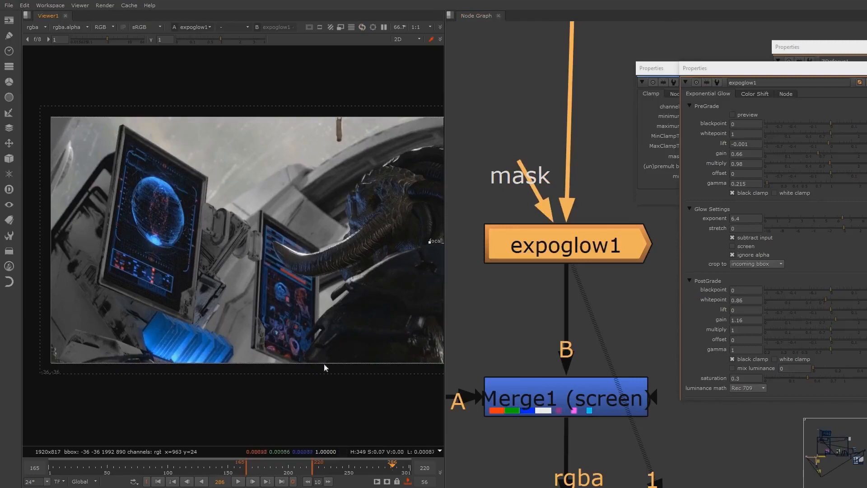
key("d")
key("d")
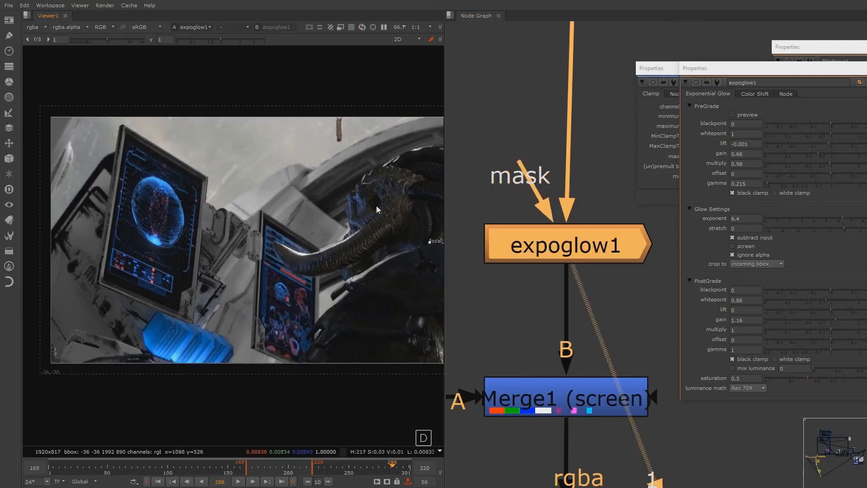
Examine the expoglow1 glow across the horn, the monitors and the foreground structure
middle_click_drag(388, 212, 278, 230)
scroll(298, 230, "down", 1)
scroll(278, 230, "up", 2)
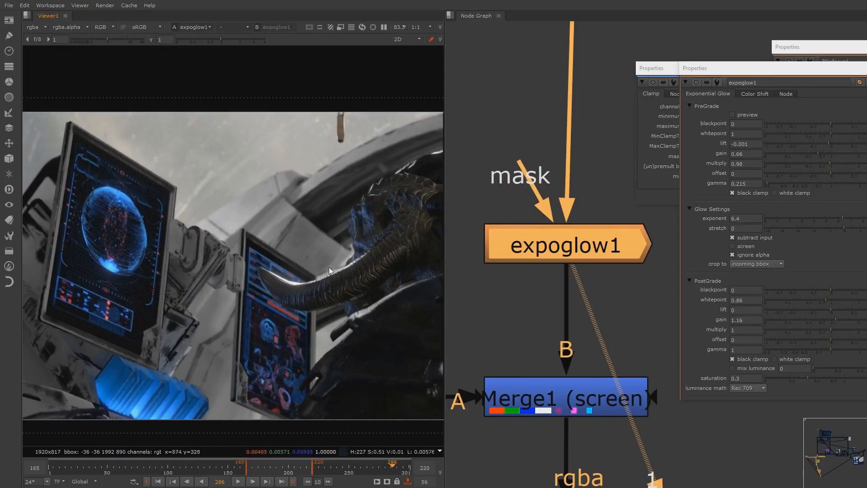
scroll(329, 267, "down", 1)
middle_click_drag(649, 369, 616, 275)
scroll(616, 275, "down", 1)
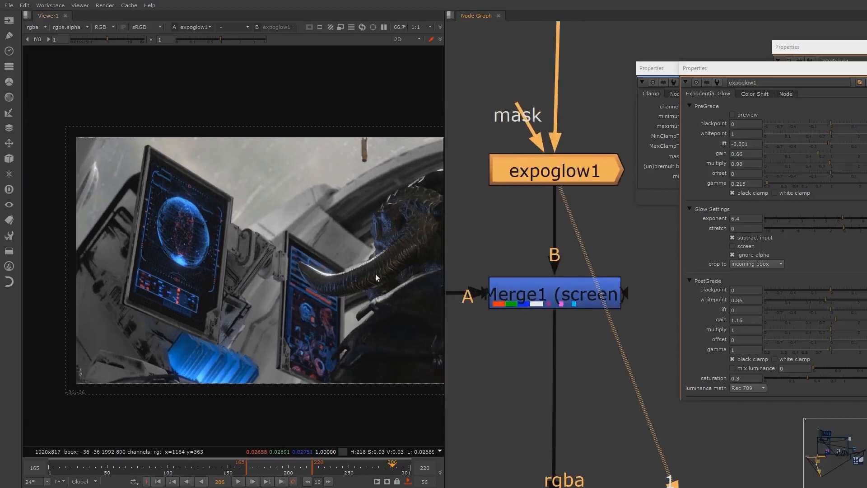
middle_click_drag(341, 281, 334, 281)
scroll(335, 280, "down", 1)
middle_click_drag(410, 279, 272, 290)
scroll(325, 294, "down", 2)
scroll(364, 281, "down", 2)
middle_click_drag(362, 281, 367, 280)
scroll(367, 281, "up", 1)
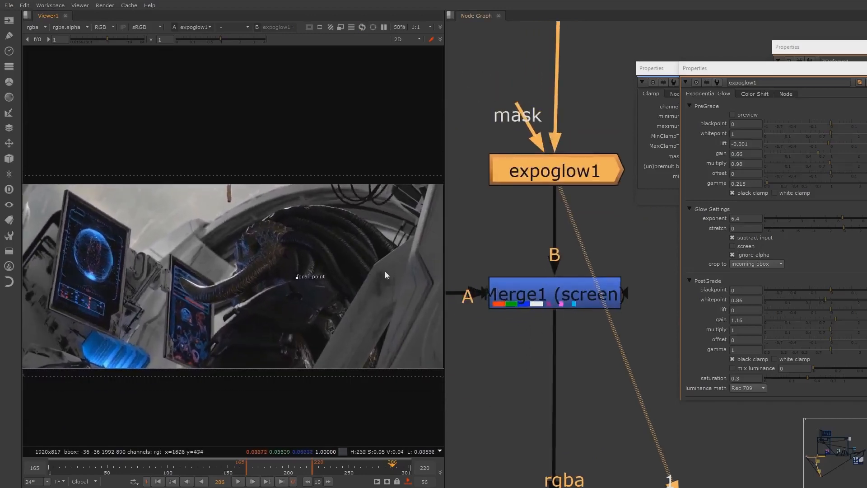
Show the Clamp2 node in the viewer and inspect the pass feeding expoglow2
middle_click_drag(535, 281, 654, 288)
scroll(632, 285, "down", 4)
middle_click_drag(563, 292, 584, 288)
left_click(573, 204)
key("2")
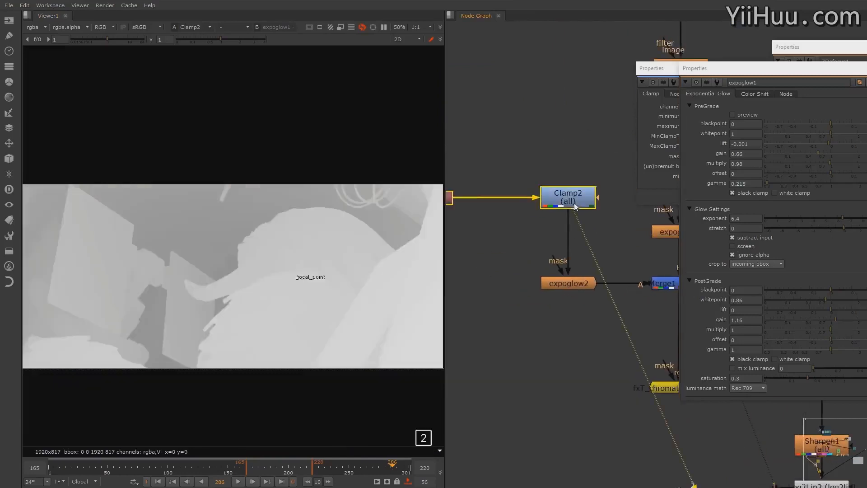
mouse_move(344, 277)
middle_mouse_down()
mouse_move(372, 275)
mouse_move(351, 266)
middle_mouse_up()
scroll(350, 265, "up", 1)
middle_click_drag(560, 206, 604, 218)
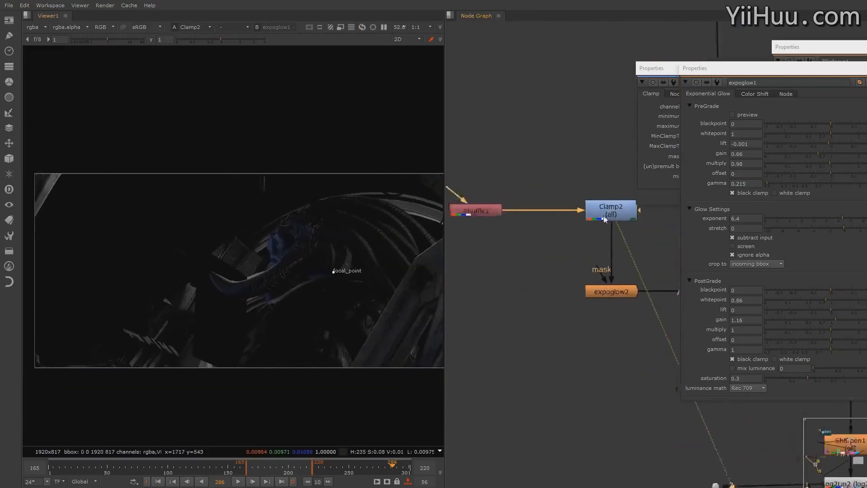
scroll(606, 216, "down", 3)
middle_click_drag(400, 275, 423, 281)
scroll(425, 281, "down", 1)
Show the expoglow2 node in the viewer and inspect its isolated glow
middle_click_drag(576, 252, 561, 227)
scroll(570, 235, "up", 3)
left_click(580, 249)
key("1")
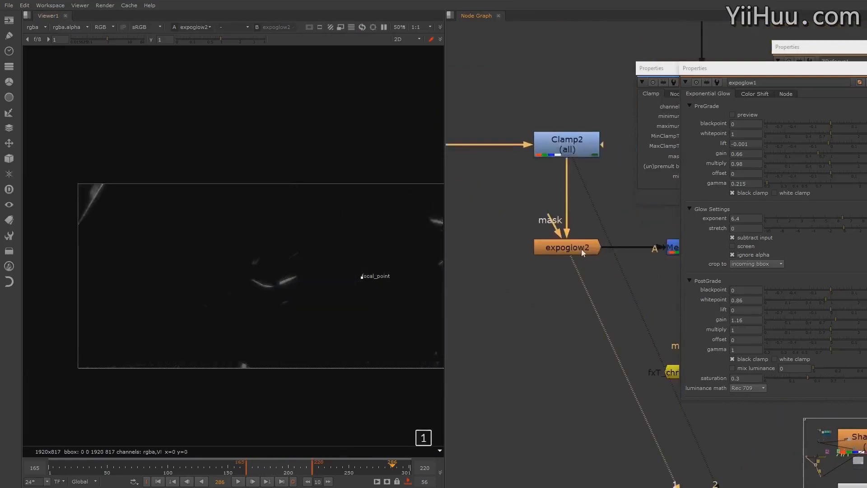
middle_click_drag(339, 284, 273, 299)
View the Merge1 screen node and toggle it off and on to compare the added glow on the foreground structure
middle_click_drag(632, 259, 539, 266)
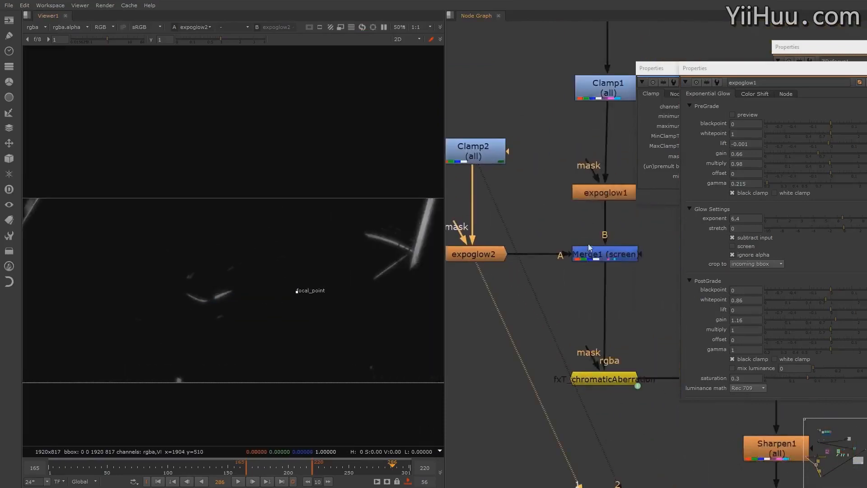
left_click(600, 254)
key("1")
scroll(325, 262, "up", 4)
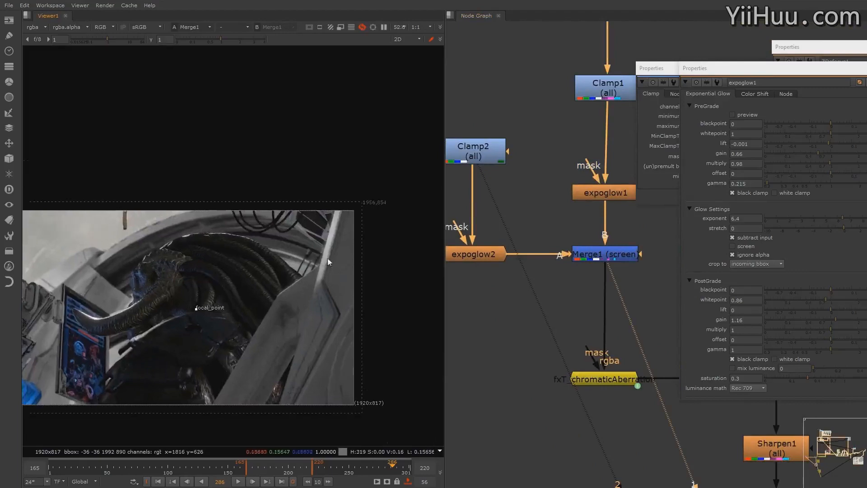
key("d")
key("d")
key("d")
key("d")
key("d")
key("d")
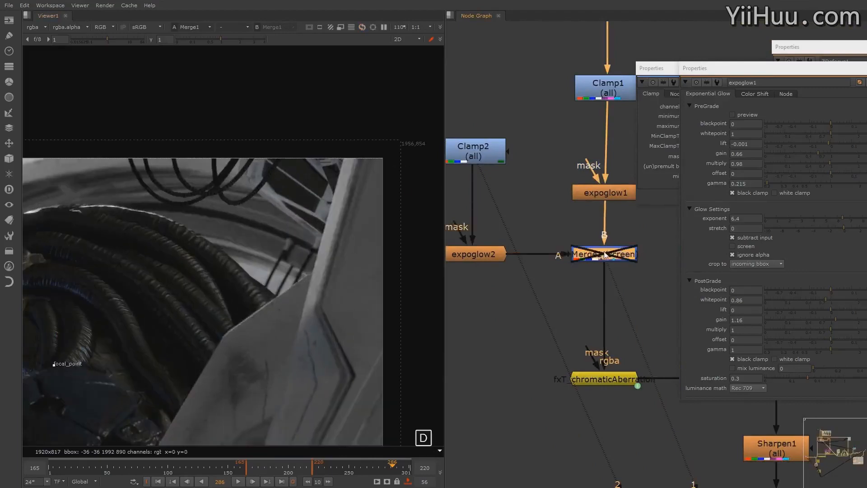
scroll(281, 292, "down", 5)
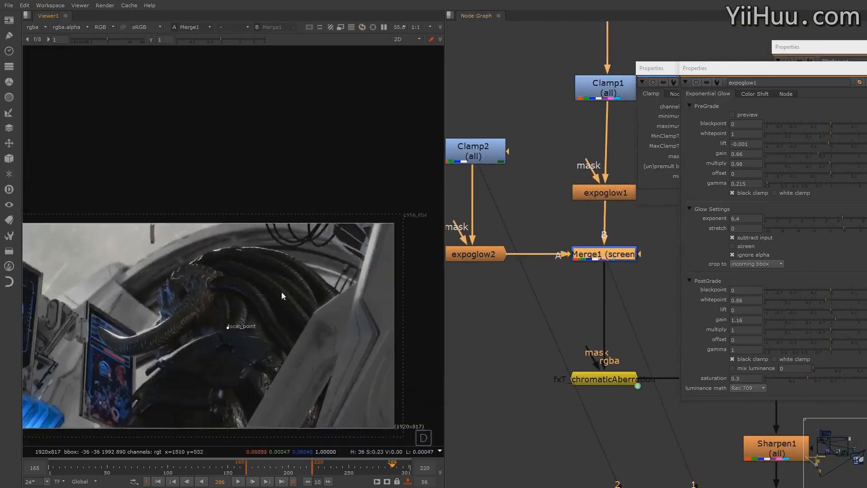
Show the fxT_chromaticAberration node in the viewer, framed on the lower edge of the first monitor
middle_click_drag(655, 278, 573, 232)
scroll(622, 235, "down", 2)
middle_click_drag(207, 277, 342, 281)
scroll(339, 285, "up", 5)
middle_click_drag(179, 323, 198, 228)
scroll(422, 246, "up", 3)
left_click(527, 234)
middle_click_drag(527, 234, 586, 232)
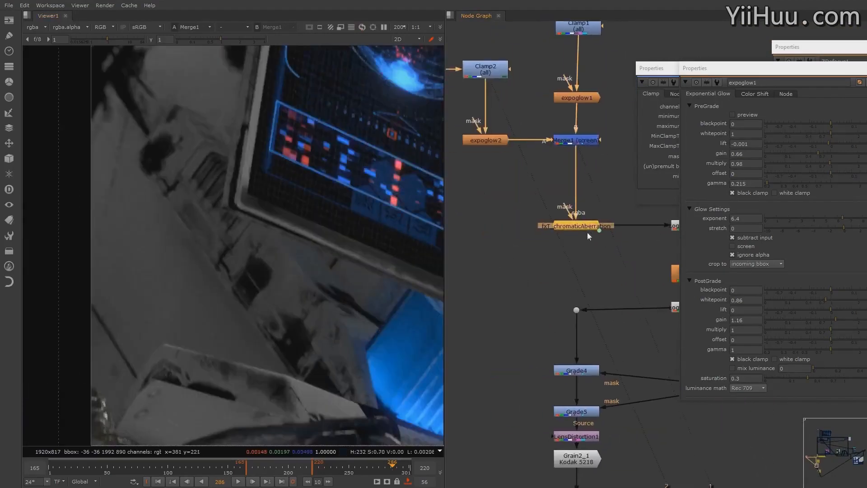
key("1")
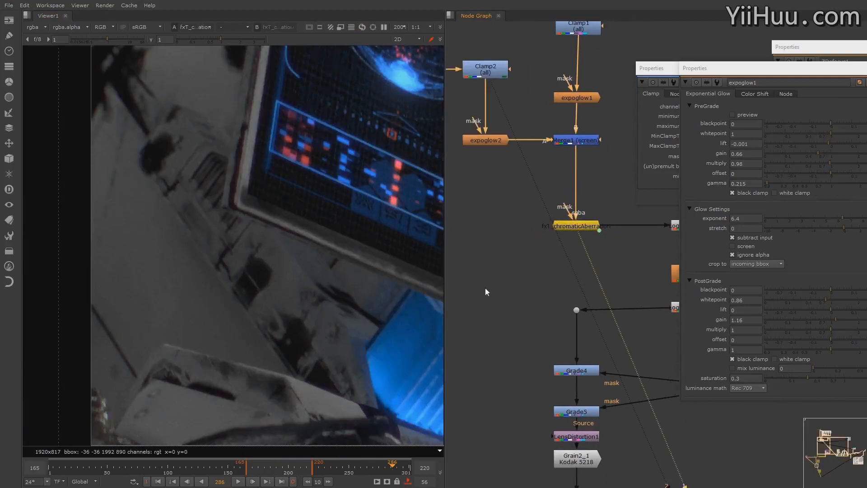
scroll(582, 229, "up", 5)
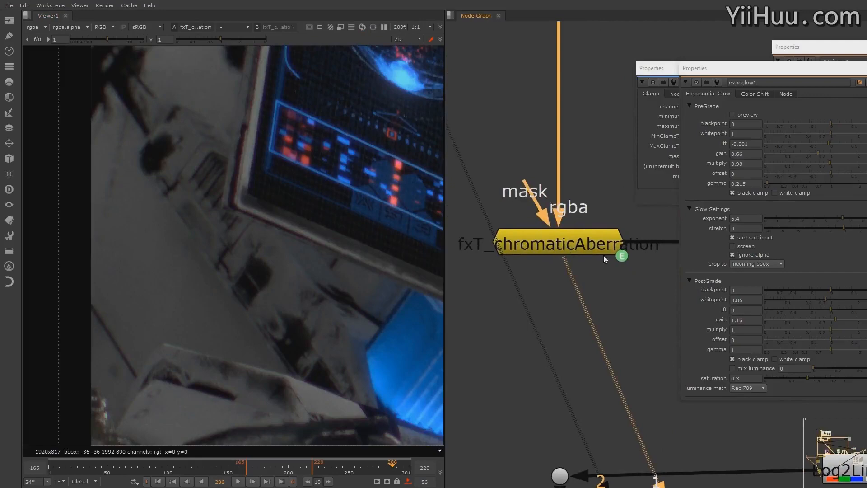
Examine the chromatic aberration result across the monitors, the blue light and the creature's horn
scroll(339, 256, "down", 2)
middle_click_drag(338, 256, 176, 261)
scroll(181, 266, "down", 1)
middle_click_drag(366, 208, 297, 229)
scroll(316, 259, "up", 5)
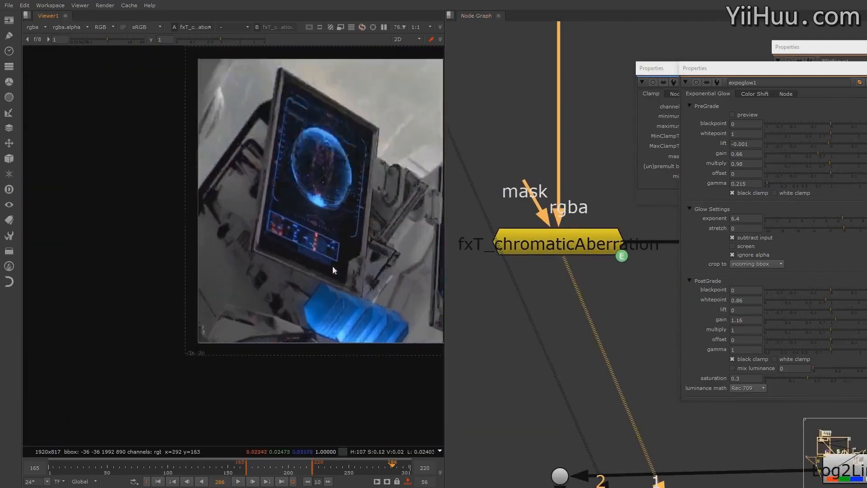
scroll(343, 262, "down", 6)
scroll(277, 281, "up", 3)
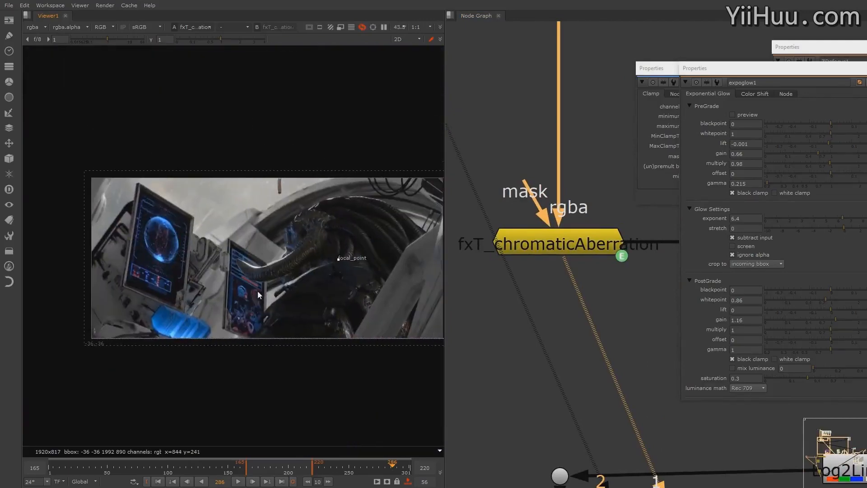
scroll(334, 234, "up", 5)
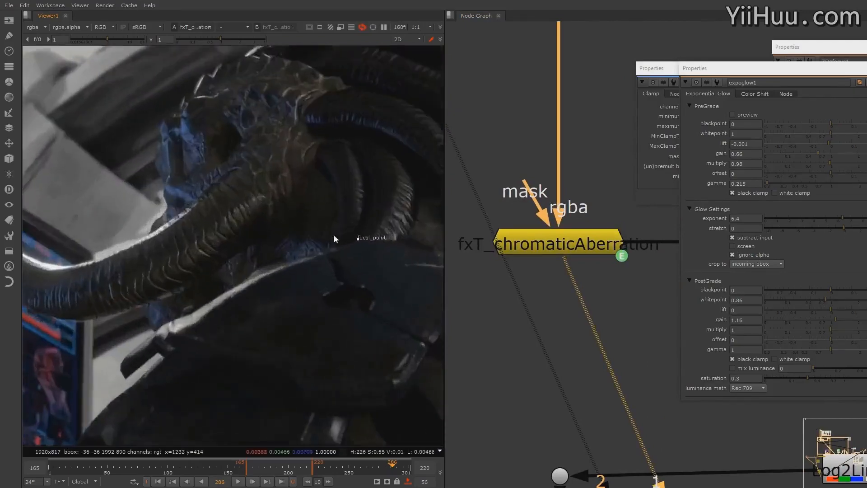
Toggle the fxT_chromaticAberration node off and on to compare the color fringing on the horn
left_click(596, 248)
key("d")
key("d")
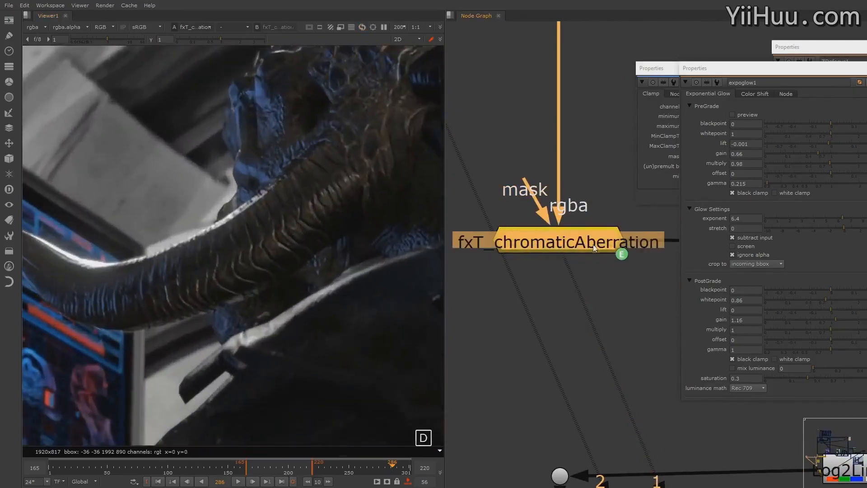
key("d")
key("d")
key("d")
key("d")
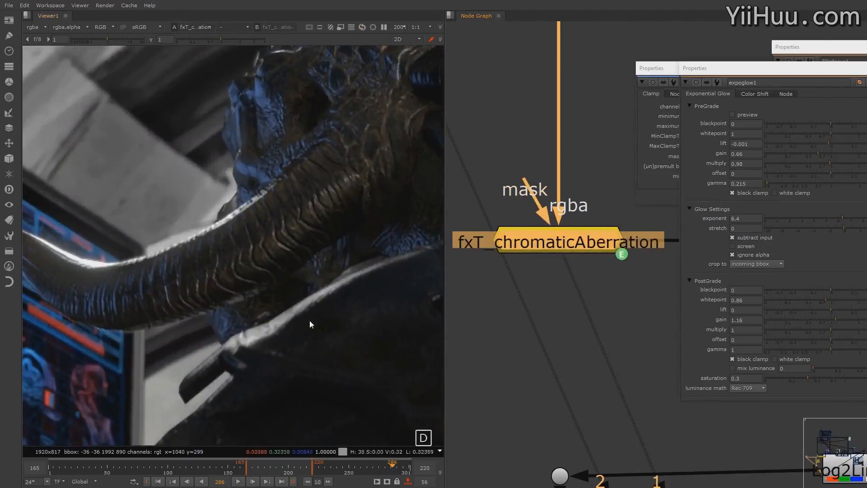
Compare the panel edges in the image's lower-left corner with the chromatic aberration node off and on
scroll(311, 320, "down", 6)
middle_click_drag(168, 334, 349, 284)
scroll(356, 268, "up", 4)
middle_click_drag(357, 332, 317, 282)
scroll(316, 279, "up", 5)
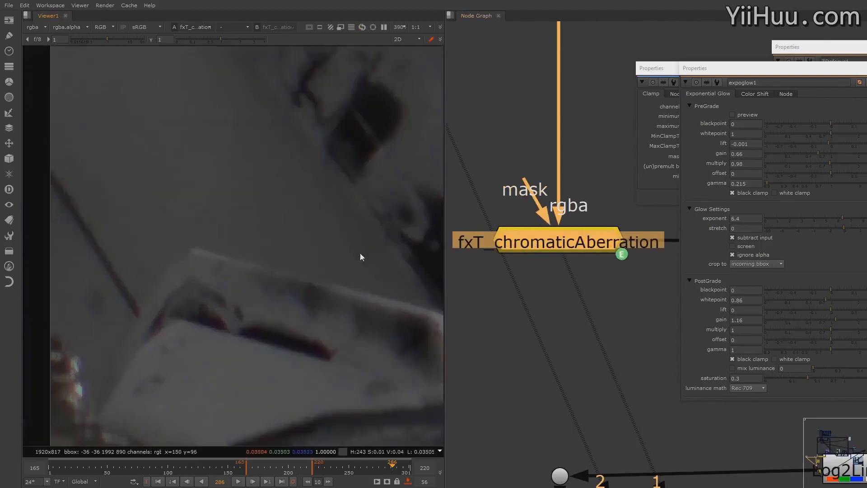
key("d")
key("d")
scroll(323, 283, "down", 1)
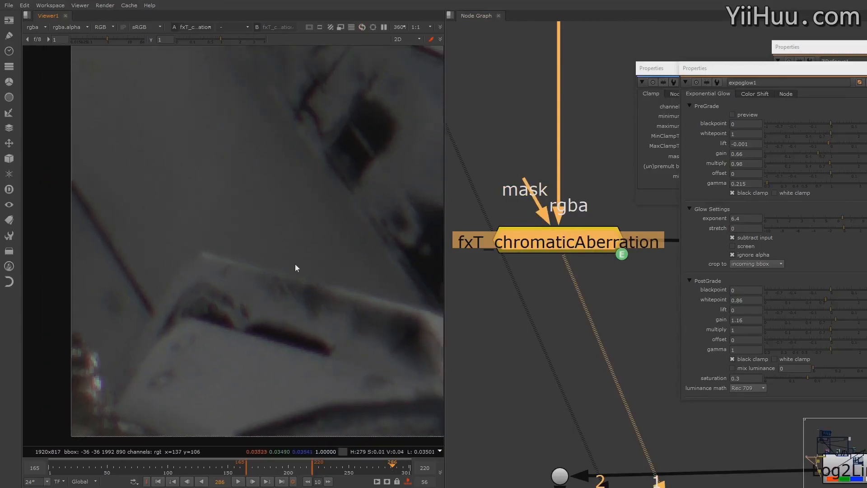
Toggle the chromatic aberration repeatedly to examine the fringing near the image corner, and check the whole frame
middle_click_drag(318, 299, 287, 279)
scroll(346, 274, "up", 2)
scroll(370, 251, "down", 1)
key("d")
key("d")
key("d")
middle_click_drag(370, 251, 406, 248, "alt")
key("d")
key("d")
key("d")
middle_click(397, 251)
scroll(274, 254, "down", 1)
middle_click_drag(273, 254, 336, 248)
Locate the Sharpen1 node group and disable the Log2Lin1 and Log2Lin2 nodes around it
middle_click_drag(647, 305, 606, 185)
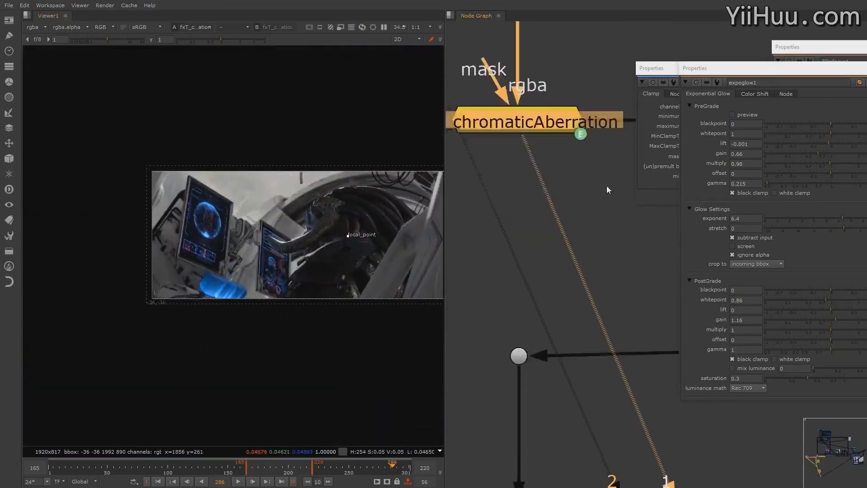
scroll(582, 216, "down", 6)
middle_click_drag(582, 263, 552, 253)
scroll(599, 209, "up", 3)
scroll(598, 210, "up", 2)
middle_click_drag(632, 251, 515, 258)
left_click(514, 257)
middle_click_drag(318, 229, 300, 254)
scroll(260, 254, "up", 5)
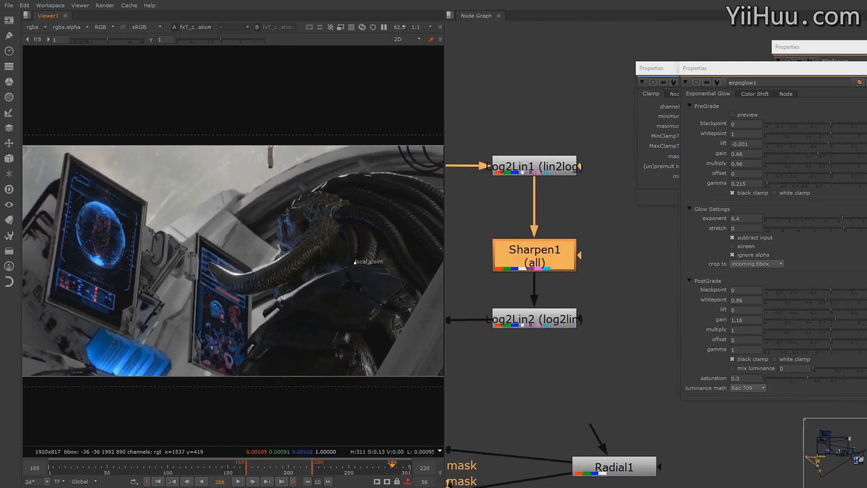
middle_click_drag(545, 198, 627, 187)
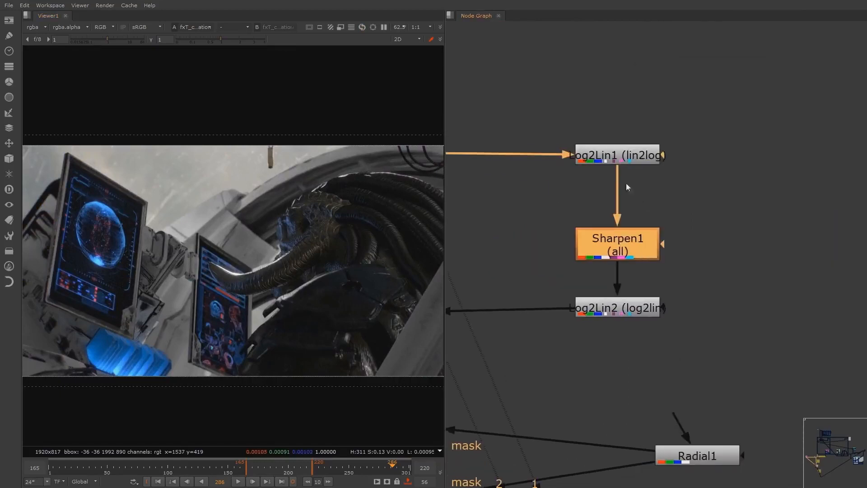
left_click_drag(697, 125, 543, 183)
left_click_drag(708, 269, 522, 352, "shift")
key("d")
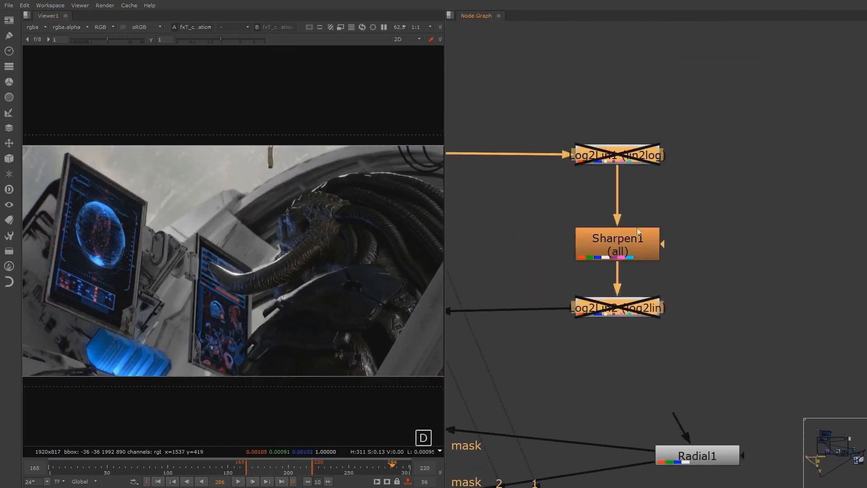
Show the Sharpen1 node in the viewer and inspect its result on the monitors and the horn
double_click(617, 246)
key("1")
left_click(668, 216)
left_click_drag(590, 222, 563, 224)
left_click_drag(627, 247, 631, 248)
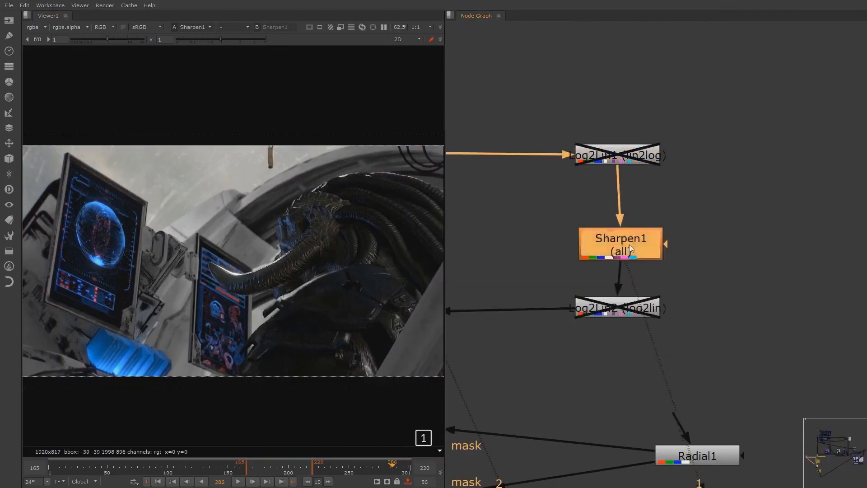
scroll(297, 269, "up", 5)
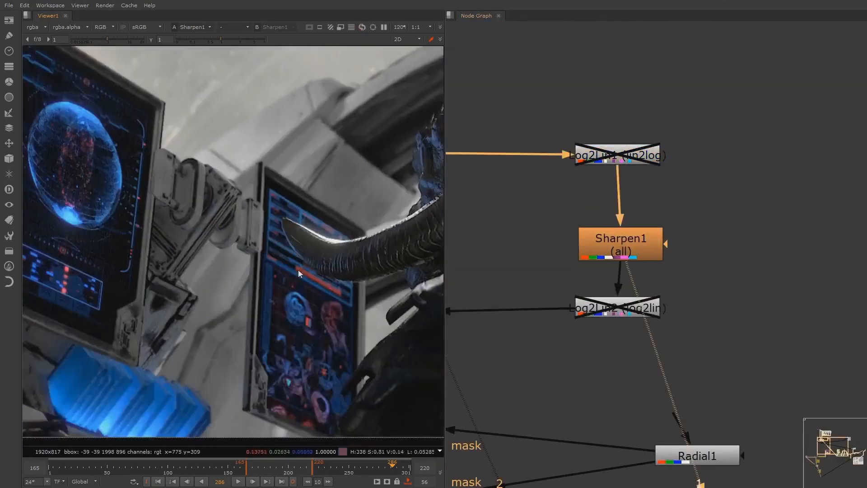
middle_click_drag(298, 270, 299, 323)
Raise the Sharpen1 size, trying 11.6 and settling at about 7.2 to exaggerate the edges
double_click(619, 252)
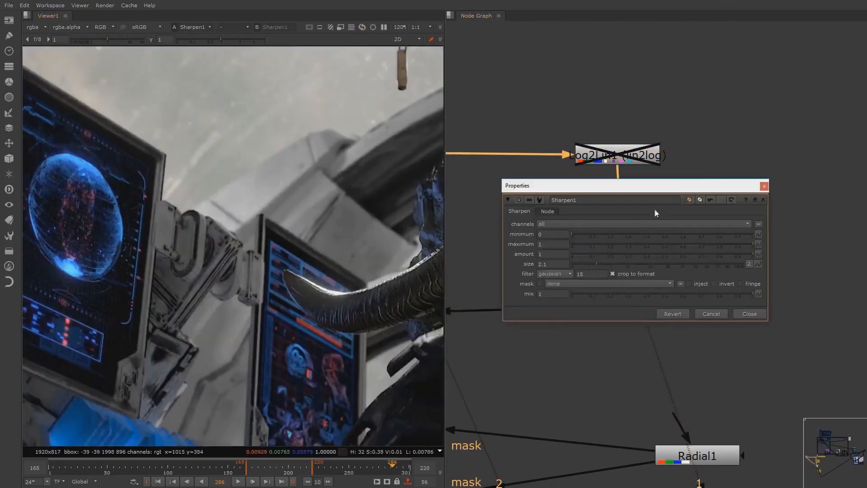
left_click_drag(599, 262, 616, 263)
scroll(343, 289, "up", 5)
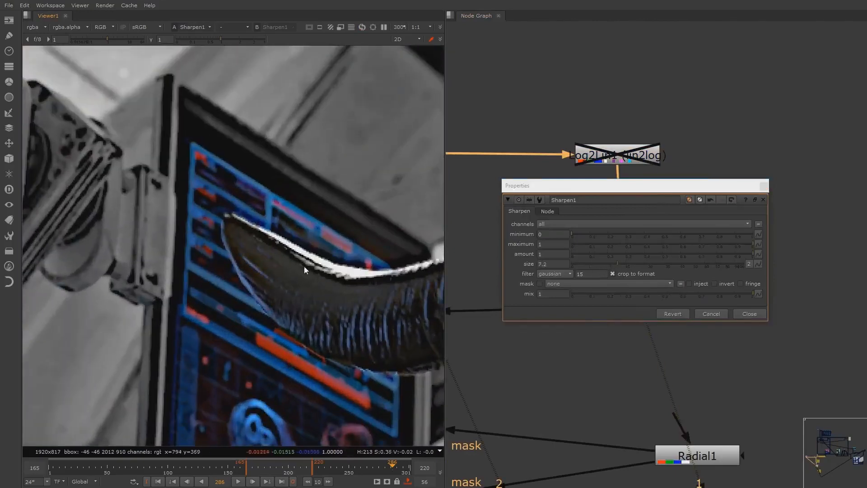
scroll(309, 268, "down", 3)
left_click(608, 264)
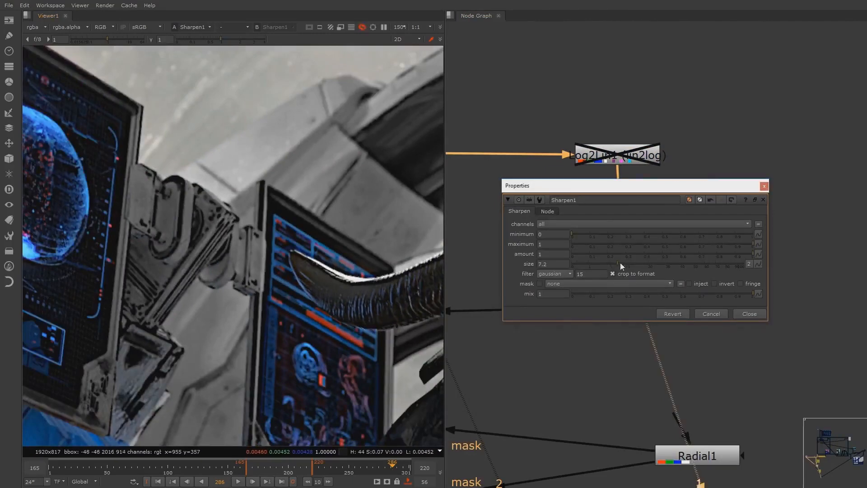
left_click(630, 264)
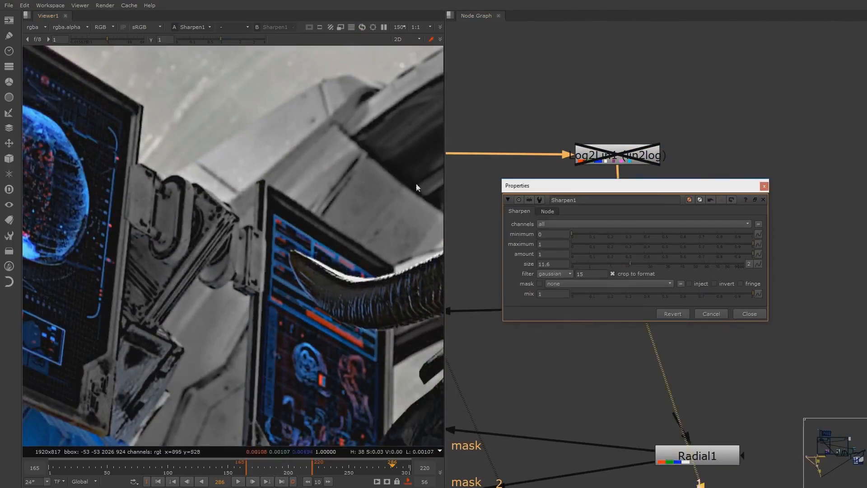
left_click(618, 264)
Add a separate, unconnected Log2Lin node beside the sharpen group and set its operation to lin2log
left_click_drag(663, 189, 866, 173)
middle_click_drag(633, 159, 634, 214)
scroll(638, 217, "down", 4)
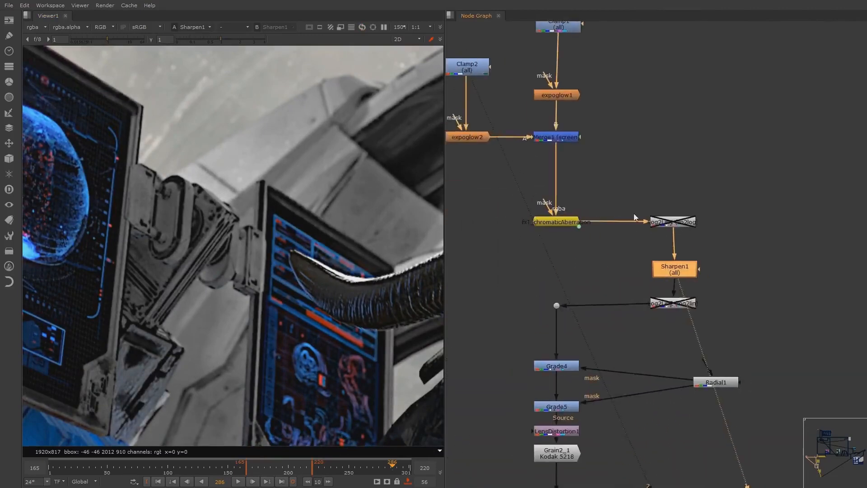
scroll(633, 217, "up", 2)
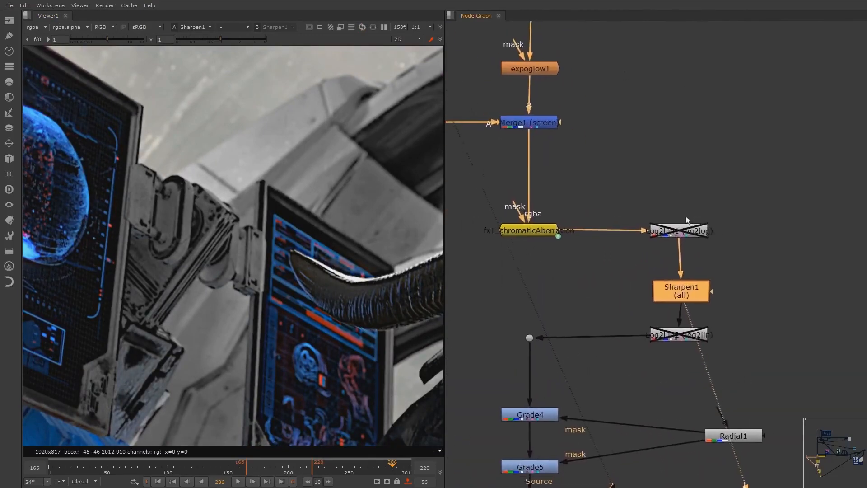
key("Tab")
type("log")
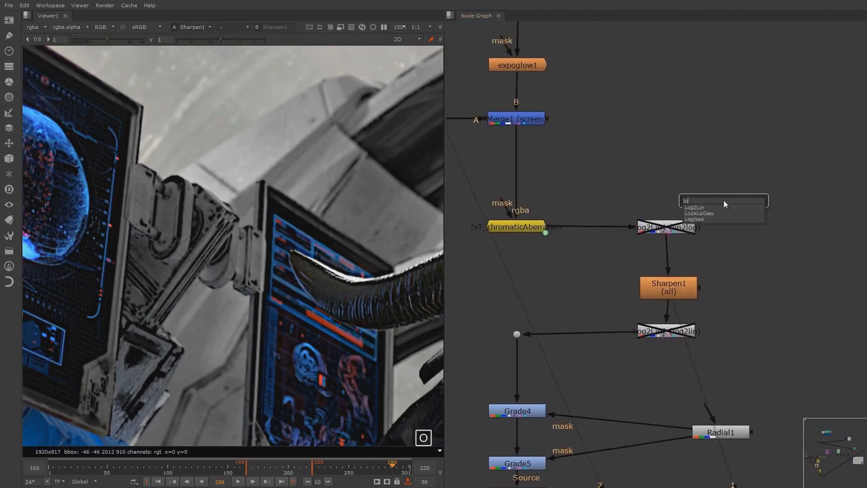
key("Down")
key("Return")
left_click(658, 393)
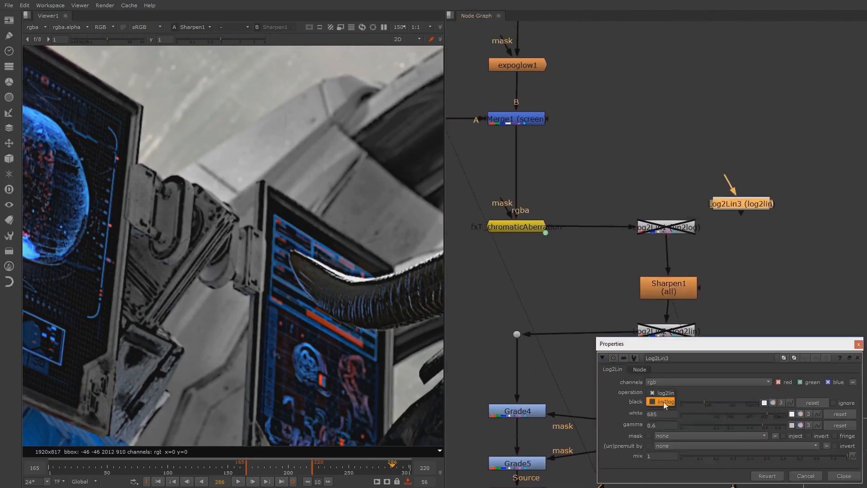
left_click(664, 402)
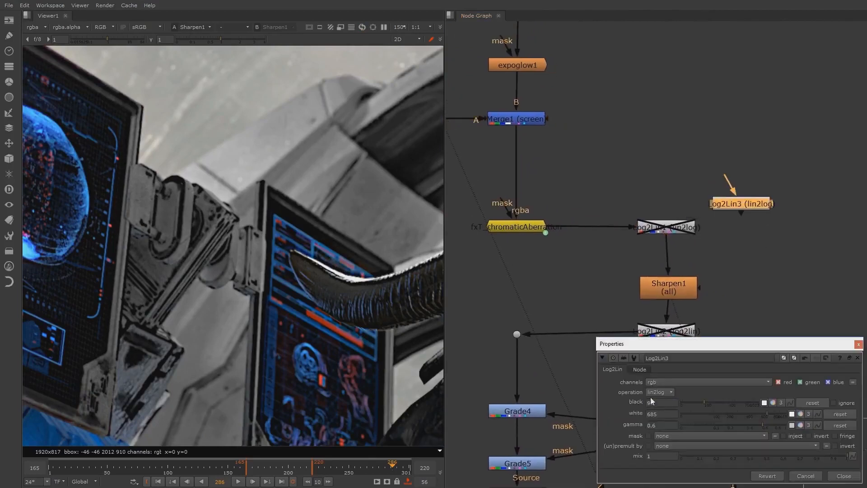
left_click(675, 291)
left_click(859, 347)
Re-enable both Log2Lin nodes around Sharpen1, checking the Log2Lin2 settings, and show Log2Lin2 in the viewer
left_click(674, 228)
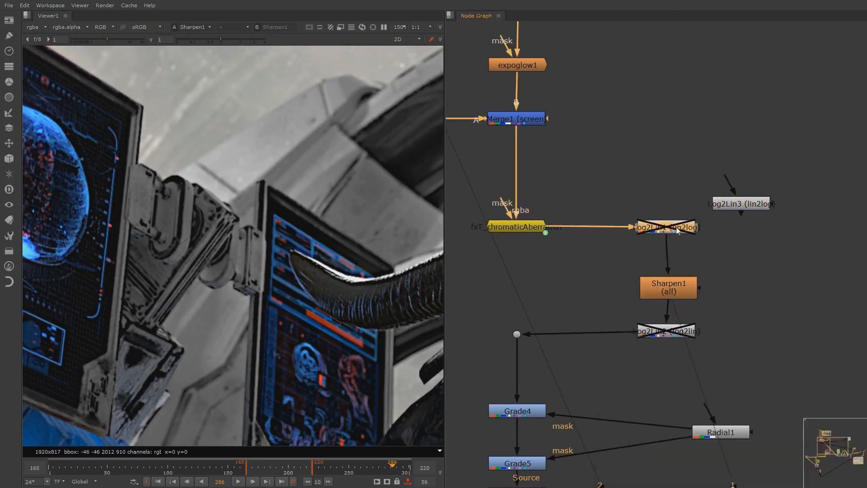
key("d")
left_click(678, 335)
double_click(678, 335)
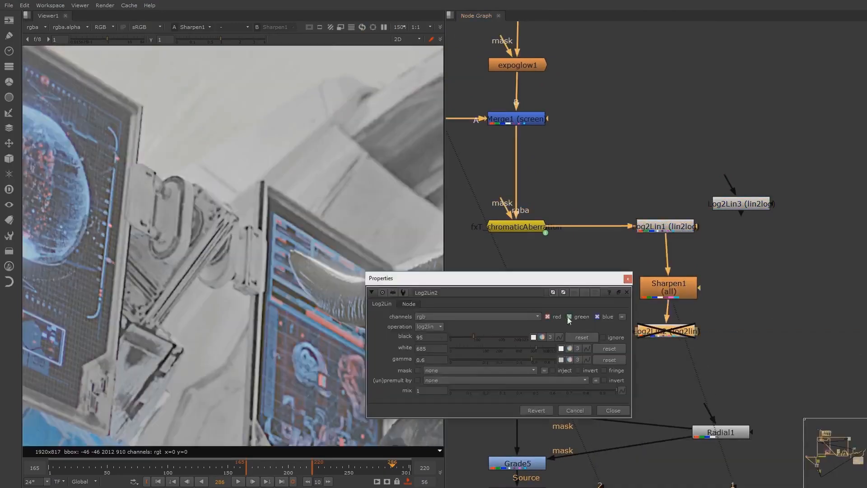
left_click_drag(521, 284, 429, 278)
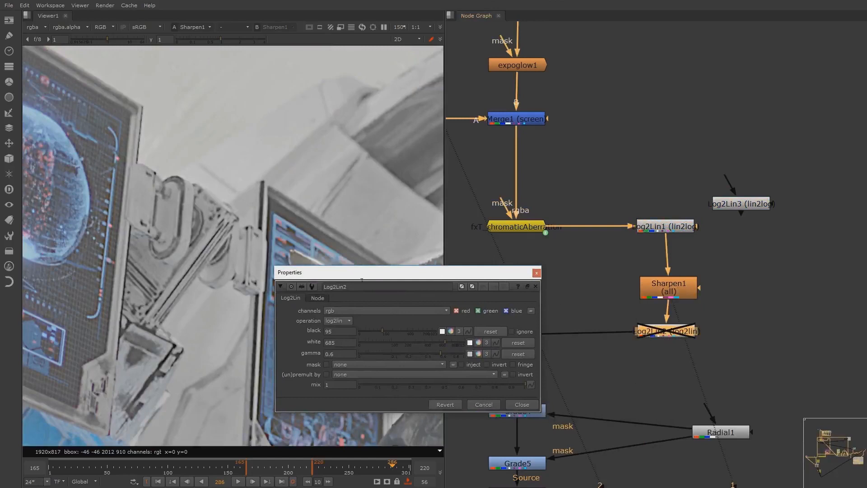
left_click_drag(377, 282, 386, 281)
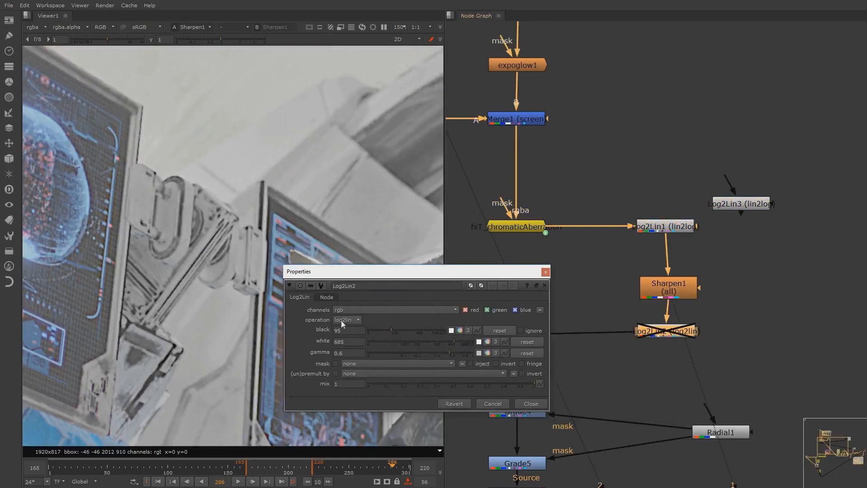
left_click(531, 403)
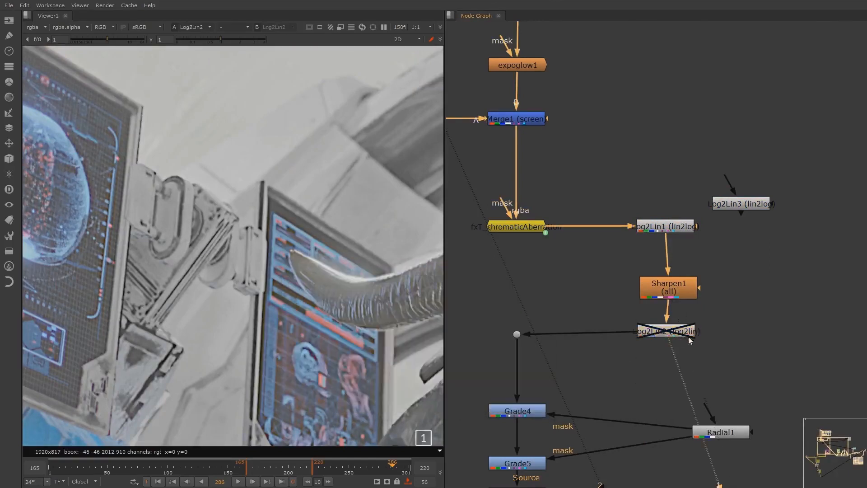
key("d")
Toggle Log2Lin1 and Log2Lin2 together to compare the sharpening with and without the log conversion
left_click_drag(598, 199, 704, 260)
left_click_drag(629, 305, 743, 344, "shift")
key("d")
key("d")
key("d")
key("d")
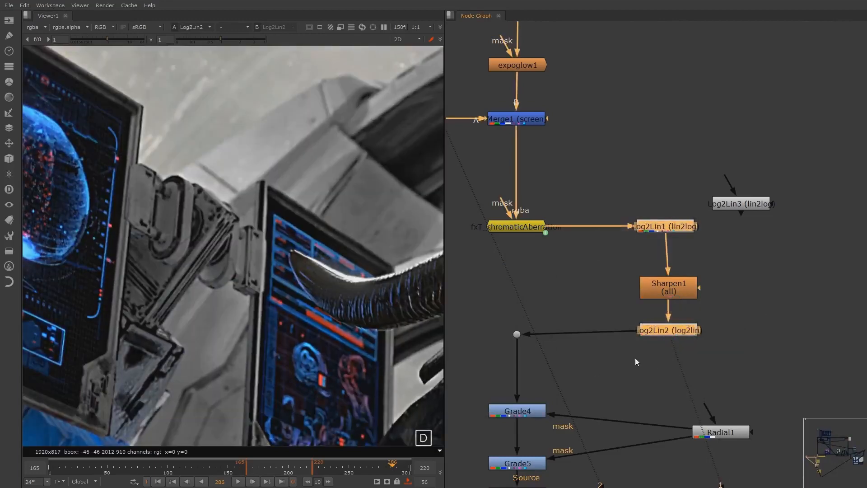
Compare the sharpened highlight along the horn with the two Log2Lin nodes off and on, and check the wider frame
scroll(359, 293, "up", 3)
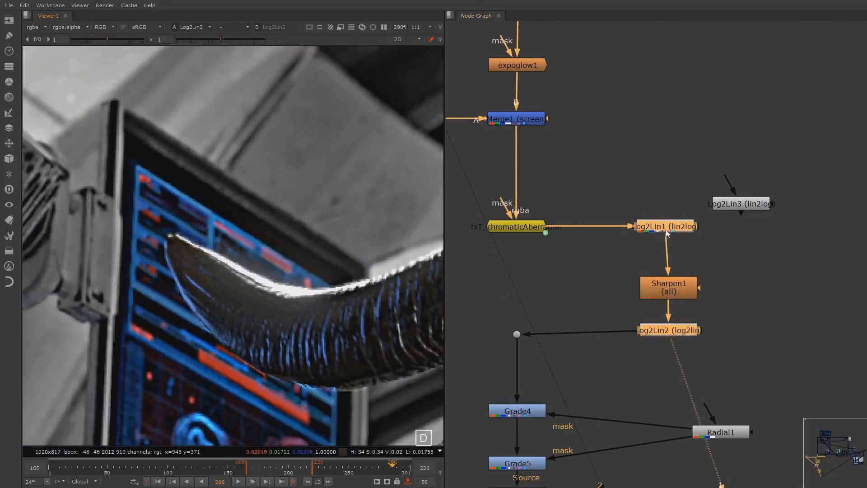
key("d")
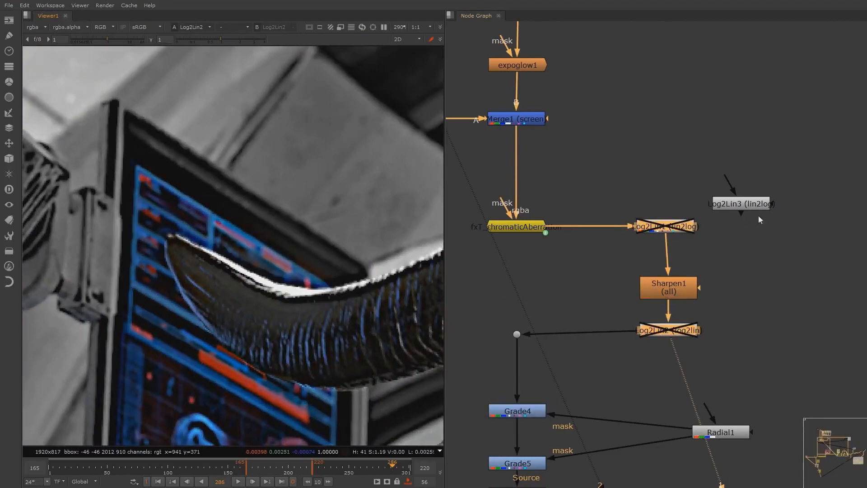
key("d")
key("d")
key("d")
key("d")
key("d")
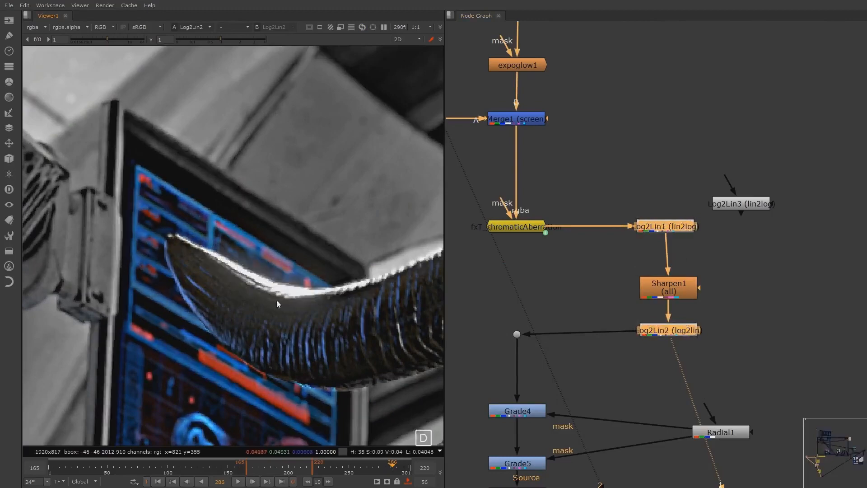
key("d")
key("d")
key("d")
key("d")
key("d")
key("d")
key("d")
key("d")
scroll(280, 305, "down", 10)
scroll(288, 295, "up", 5)
middle_click_drag(288, 288, 289, 279)
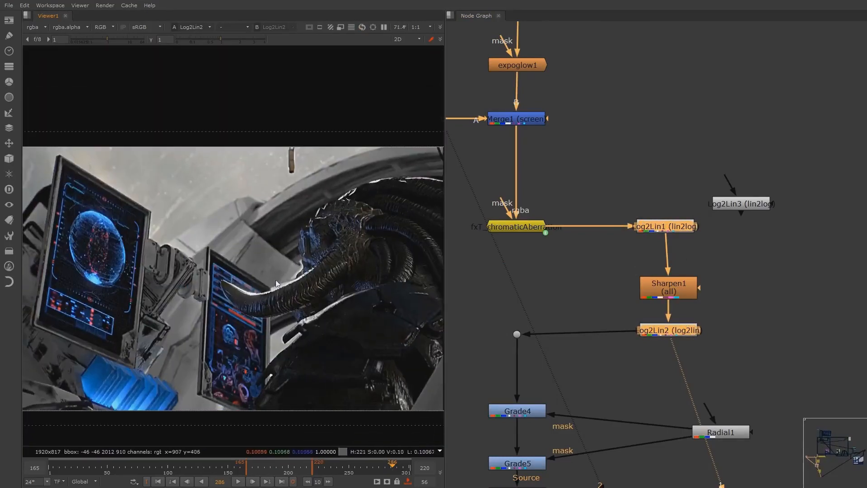
Shift Sharpen1 slightly in its branch and reduce its size to about 2.3
left_click_drag(671, 298, 662, 283)
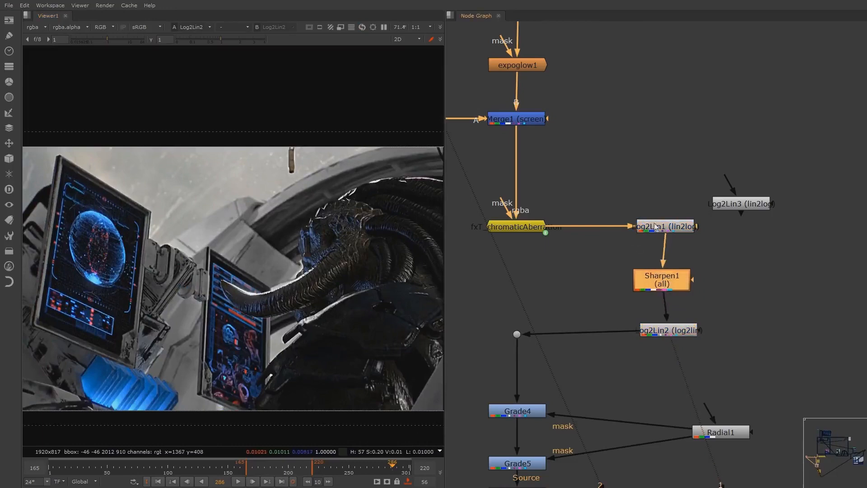
double_click(661, 280)
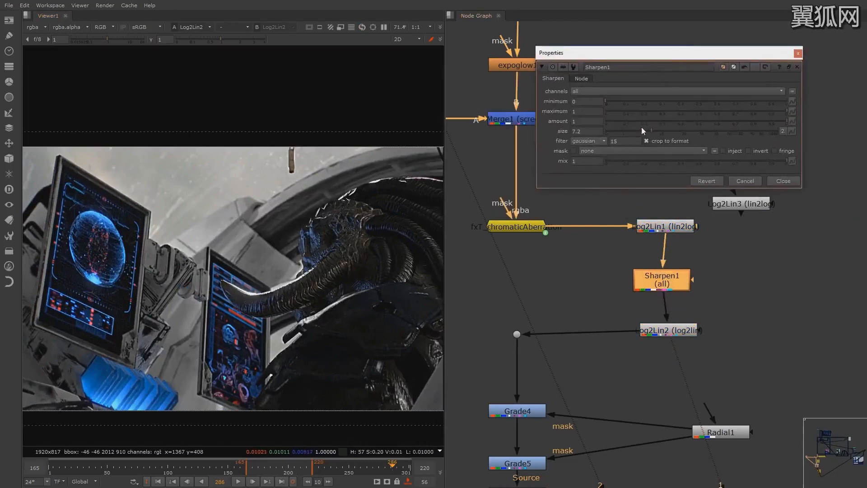
left_click_drag(641, 130, 632, 134)
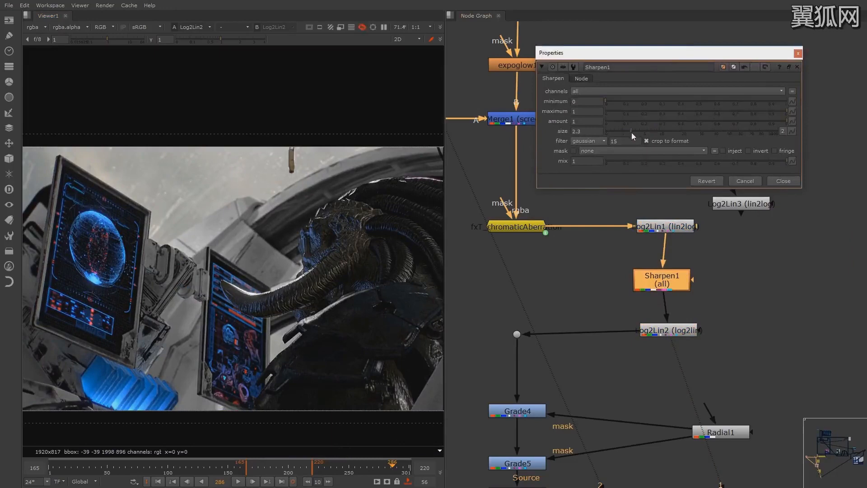
left_click(787, 181)
Check the softened sharpening on the creature, and show Grade5 below the sharpen group in the viewer
middle_click_drag(669, 235, 731, 131)
scroll(317, 242, "up", 1)
scroll(298, 240, "down", 3)
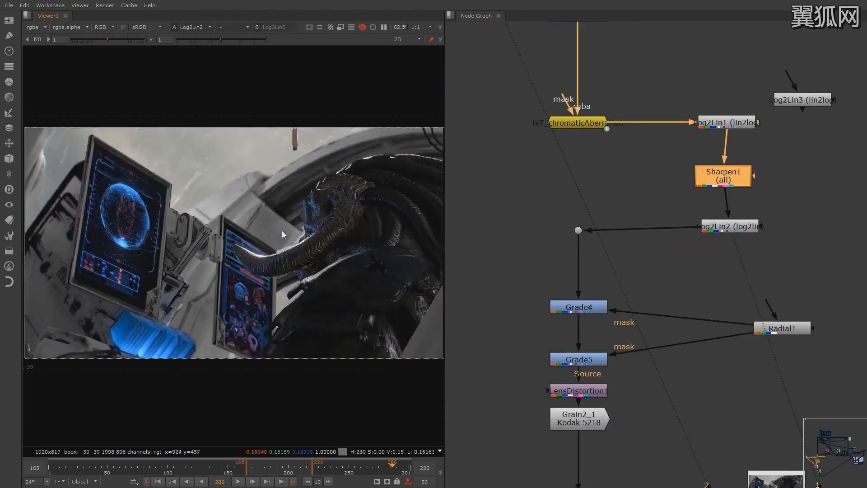
scroll(670, 254, "down", 3)
left_click(626, 283)
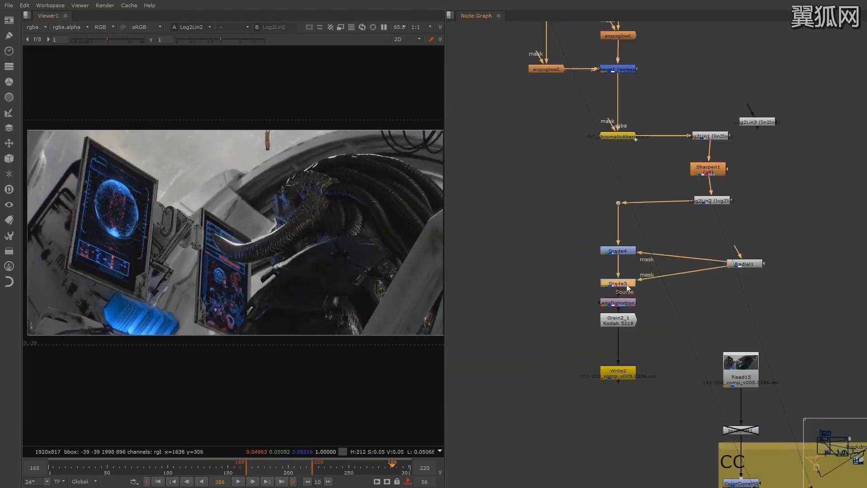
mouse_move(208, 260)
middle_mouse_down()
mouse_move(258, 258)
mouse_move(220, 255)
middle_mouse_up()
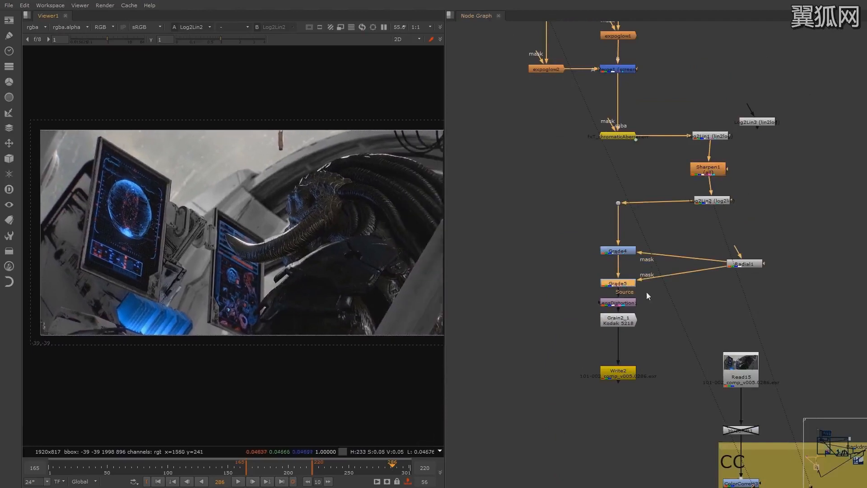
key("1")
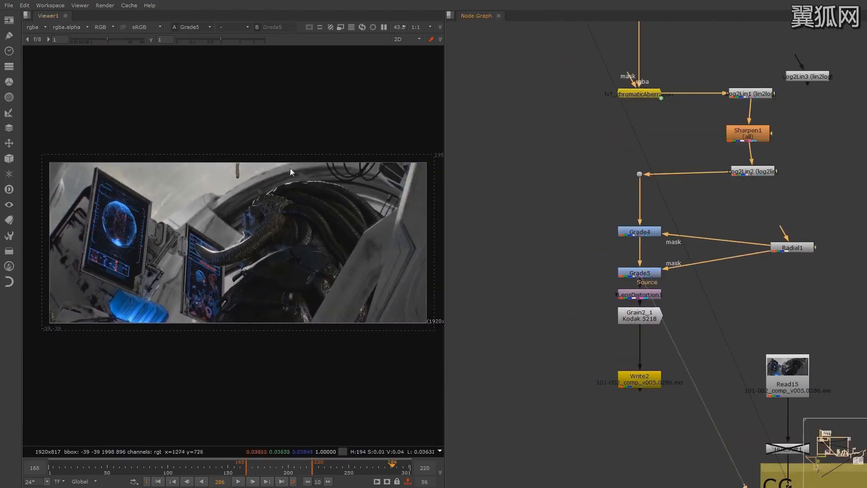
Show LensDistortion1 in the viewer and toggle it off and on to compare the distortion
scroll(645, 281, "up", 4)
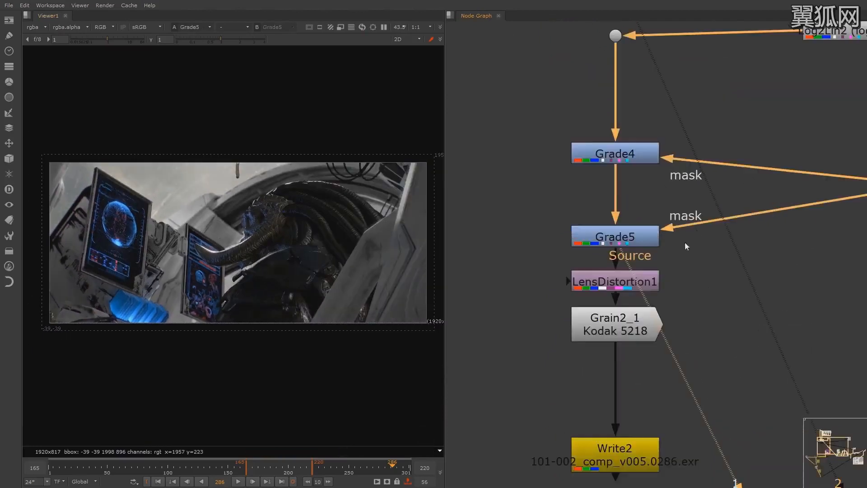
left_click(617, 288)
key("1")
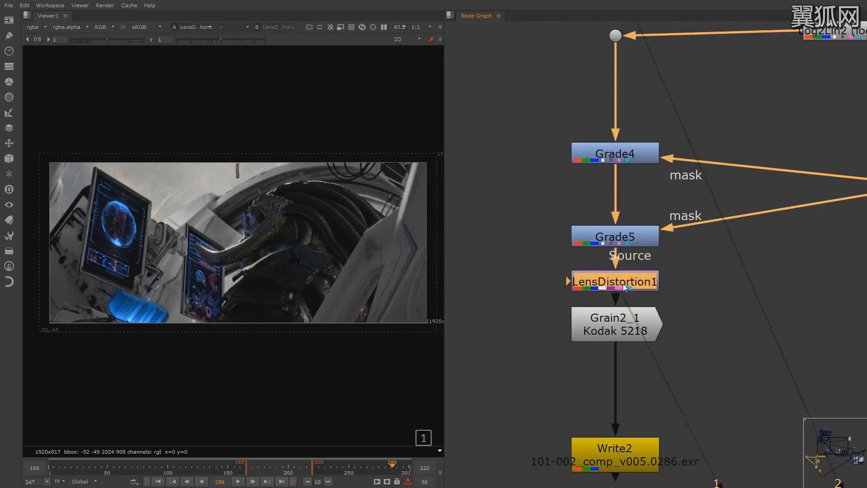
key("d")
key("d")
Show Grain2_1 in the viewer and inspect the Kodak 5218 grain up close on the creature and across the full frame
left_click(622, 312)
key("1")
left_click(549, 308)
scroll(440, 208, "up", 5)
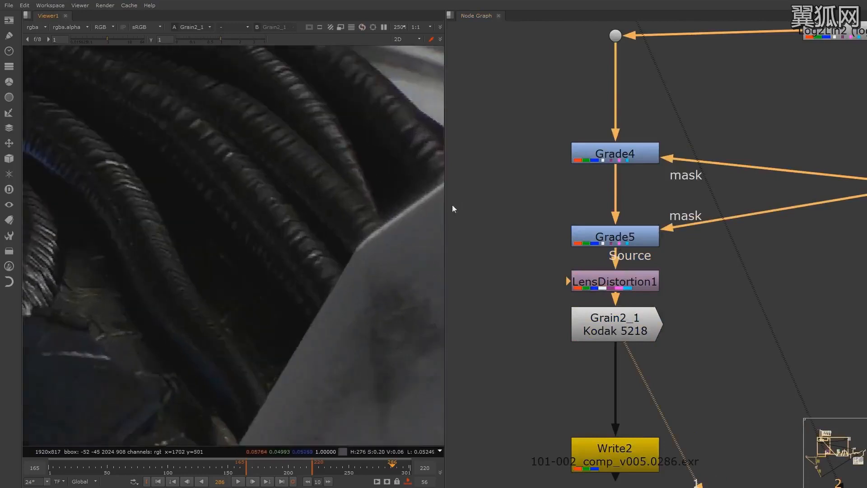
scroll(409, 256, "down", 5)
scroll(336, 236, "up", 3)
scroll(335, 237, "down", 3)
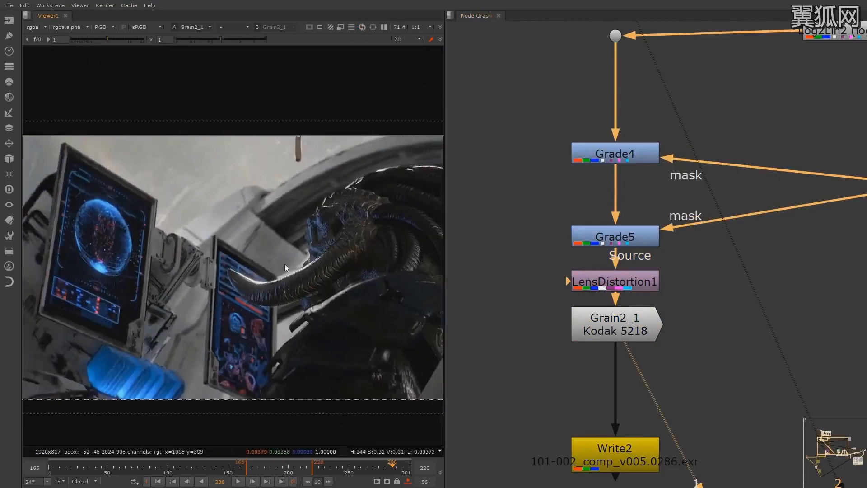
scroll(287, 263, "down", 3)
mouse_move(292, 262)
middle_mouse_down()
mouse_move(204, 253)
mouse_move(293, 257)
middle_mouse_up()
scroll(275, 260, "down", 1)
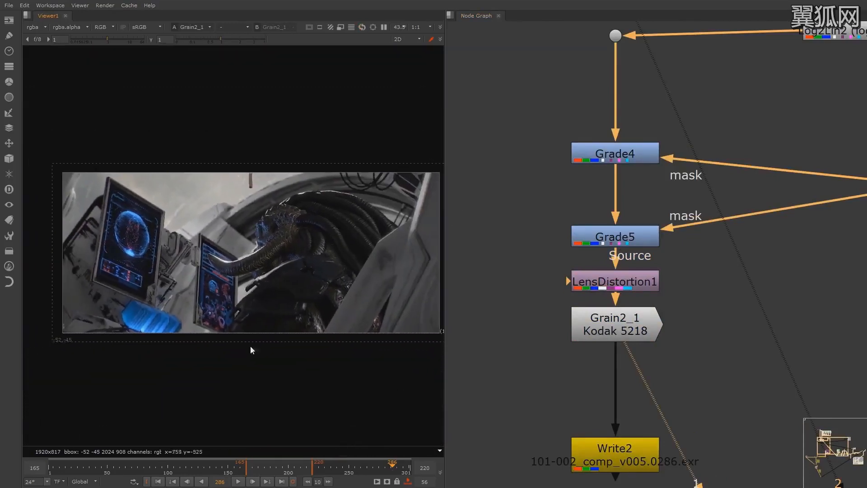
Select the five ColorCorrect and Grade nodes in the CC backdrop above ZDefocus1 and toggle them together to compare the look
middle_click_drag(674, 80, 643, 240)
scroll(643, 240, "down", 8)
middle_click_drag(642, 36, 632, 212)
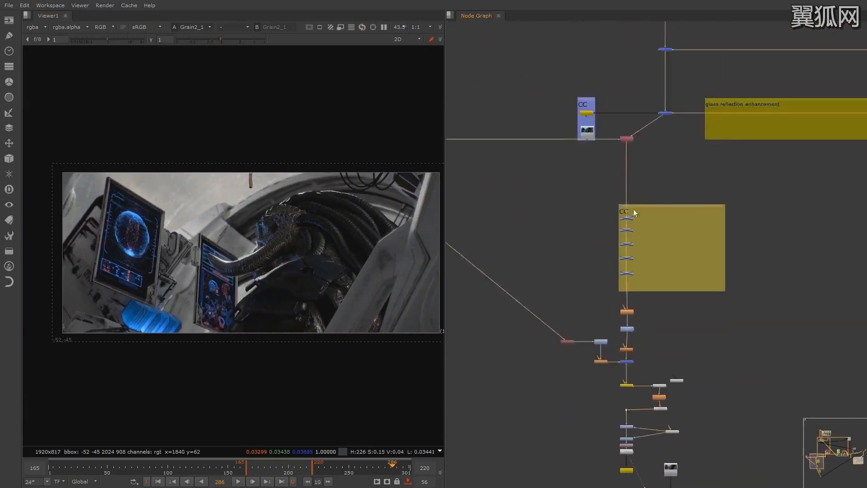
scroll(633, 209, "up", 6)
scroll(671, 147, "down", 2)
left_click_drag(738, 123, 584, 310)
key("d")
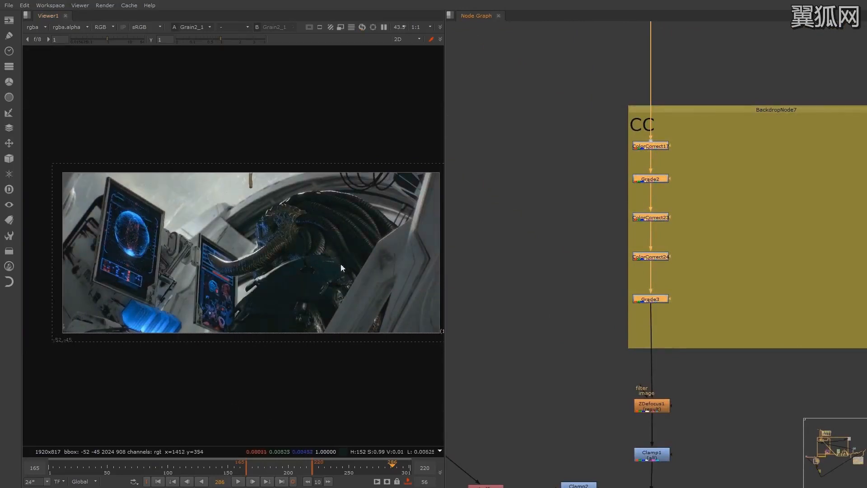
key("d")
key("d")
key("d")
key("d")
key("d")
key("d")
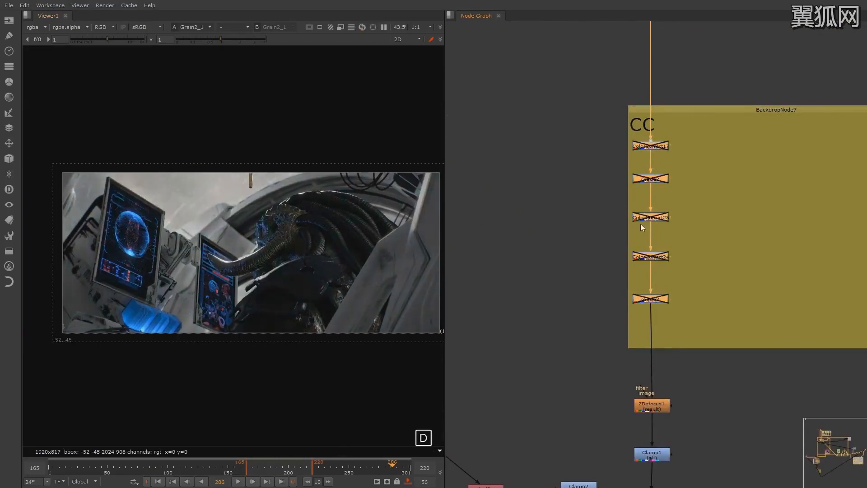
key("d")
key("d")
key("d")
key("d")
key("d")
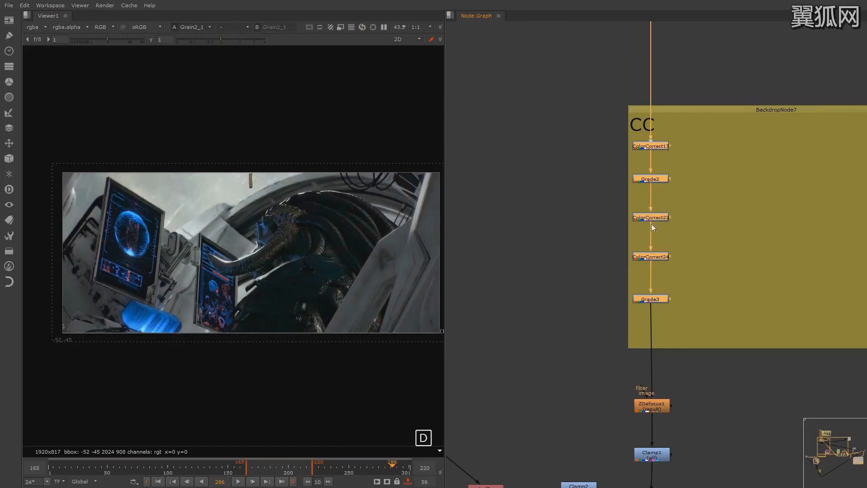
middle_click_drag(802, 268, 755, 289, "alt")
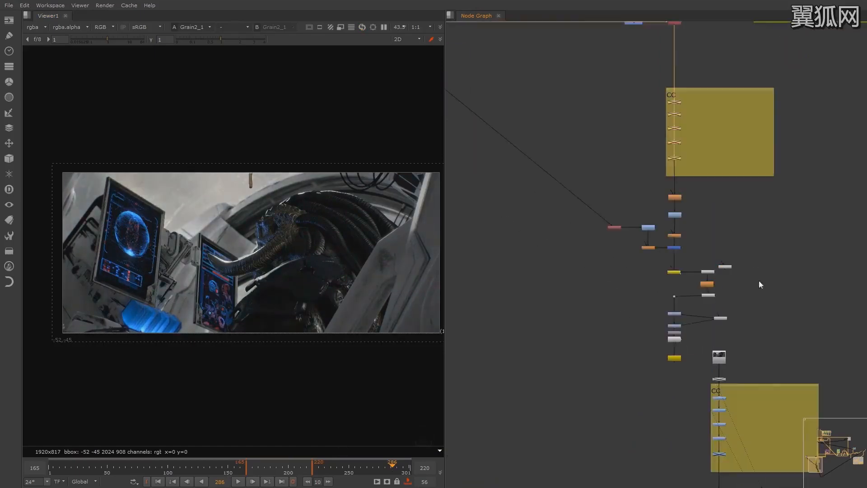
Switch to RV and play the rendered sequence 101-002_comp_shake_v006 to review the shot in motion
key("alt+Tab")
key("Tab")
key("alt+Tab")
key("alt+Tab")
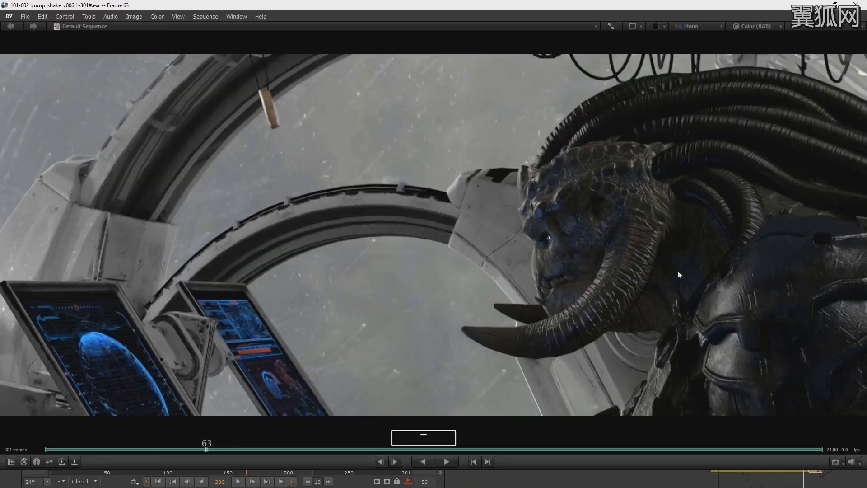
key("space")
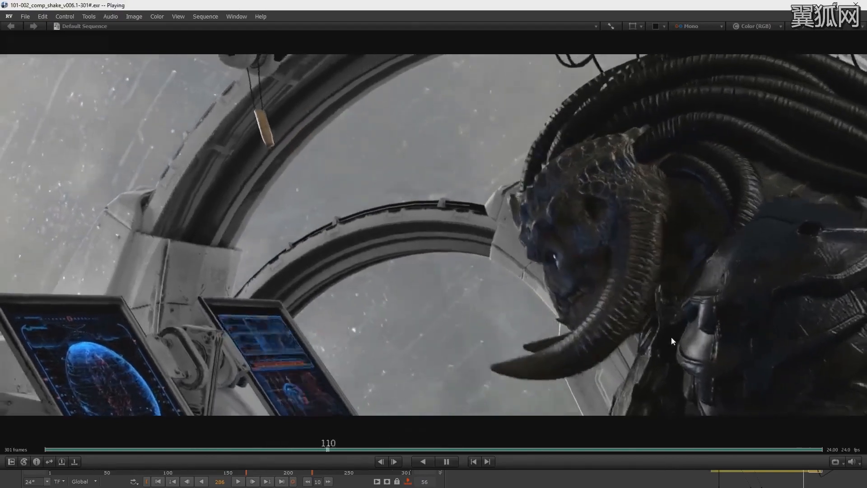